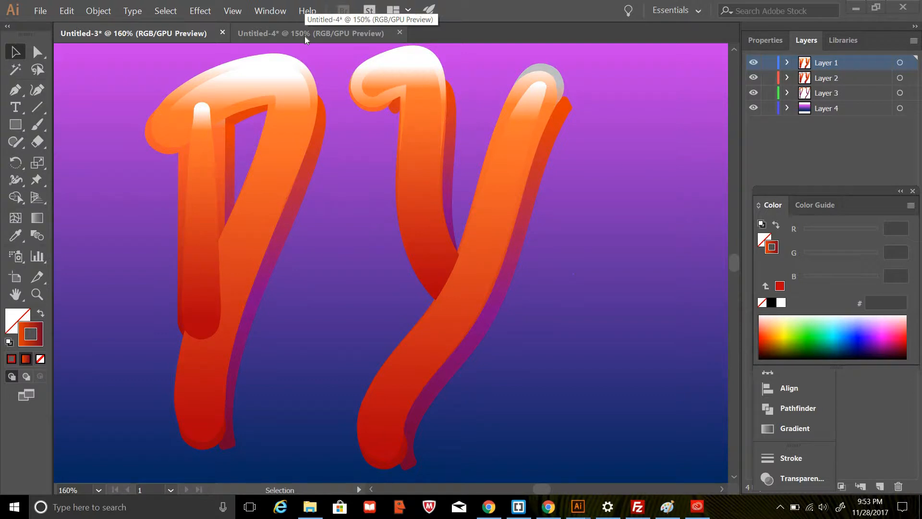
# Switch to the Untitled-4 document and examine the Paintbrush's available brushes and its tool options, leaving them as they are.
pyautogui.click(305, 36)
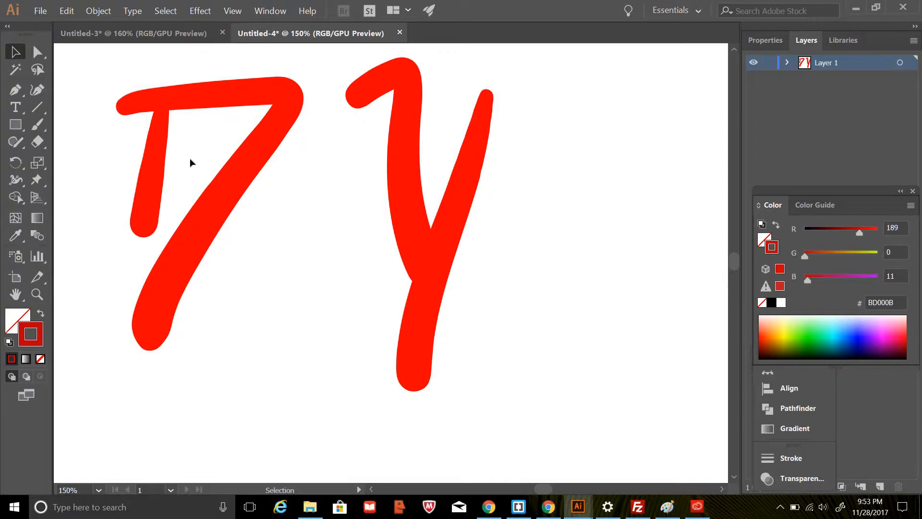
pyautogui.press('b')
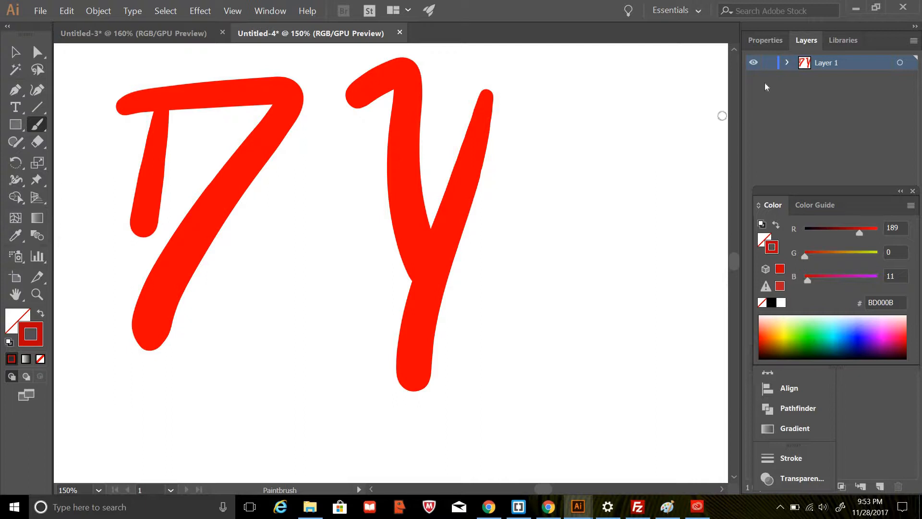
pyautogui.click(764, 39)
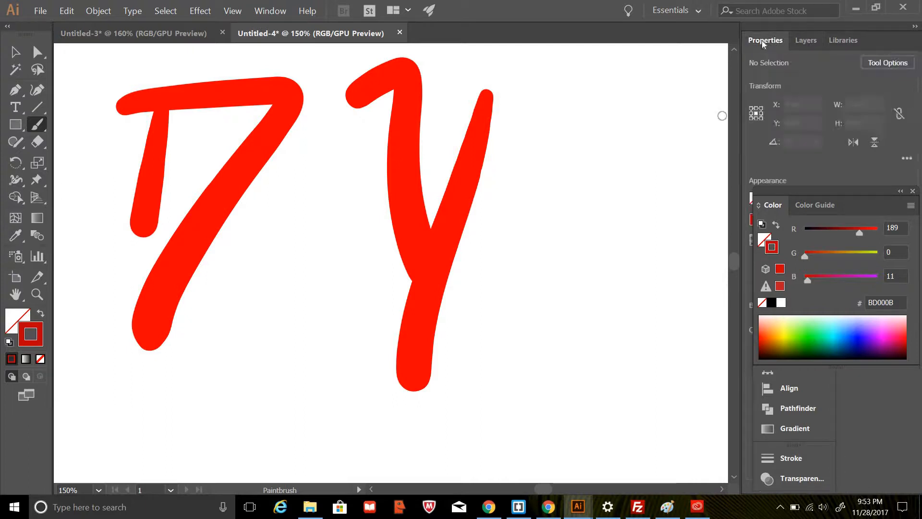
pyautogui.moveTo(848, 200)
pyautogui.mouseDown()
pyautogui.moveTo(639, 249)
pyautogui.moveTo(634, 285)
pyautogui.mouseUp()
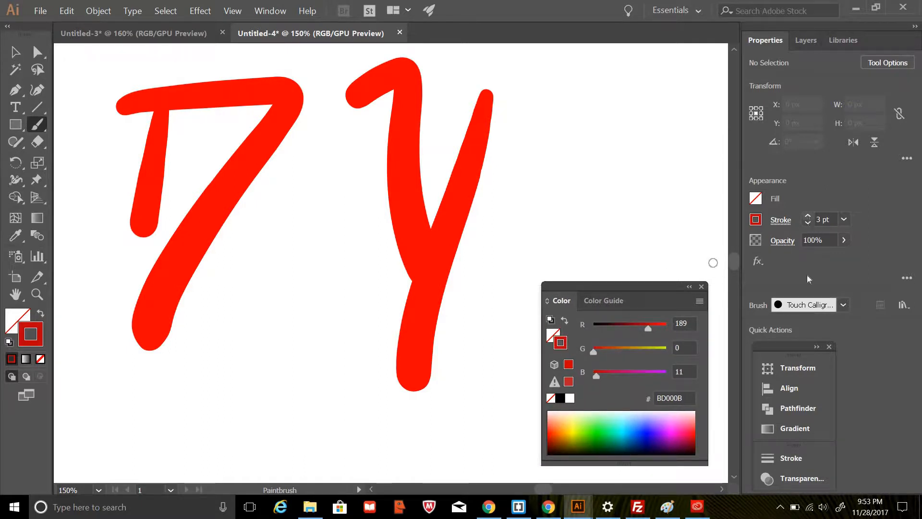
pyautogui.click(843, 306)
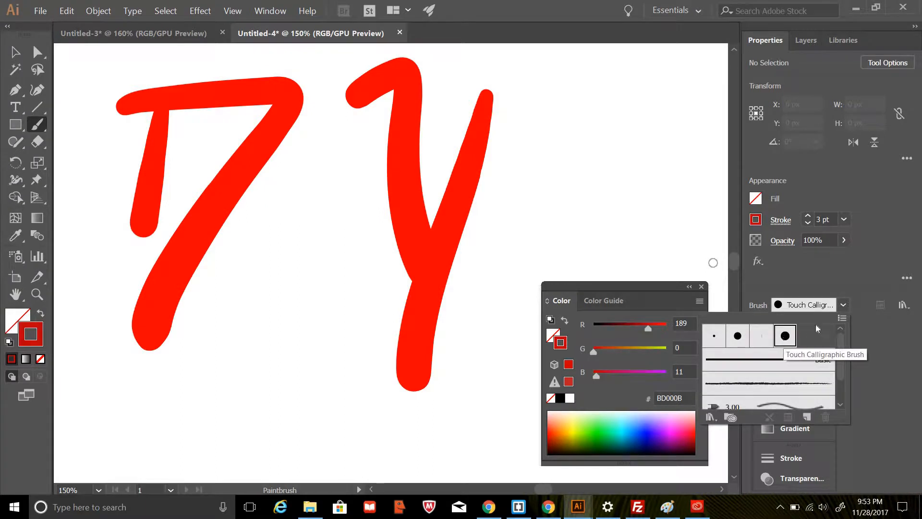
pyautogui.click(842, 310)
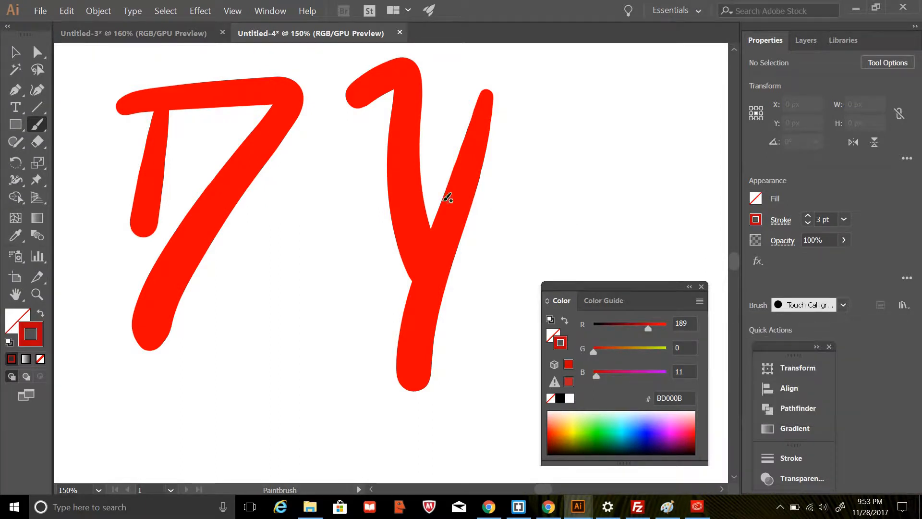
pyautogui.doubleClick(35, 126)
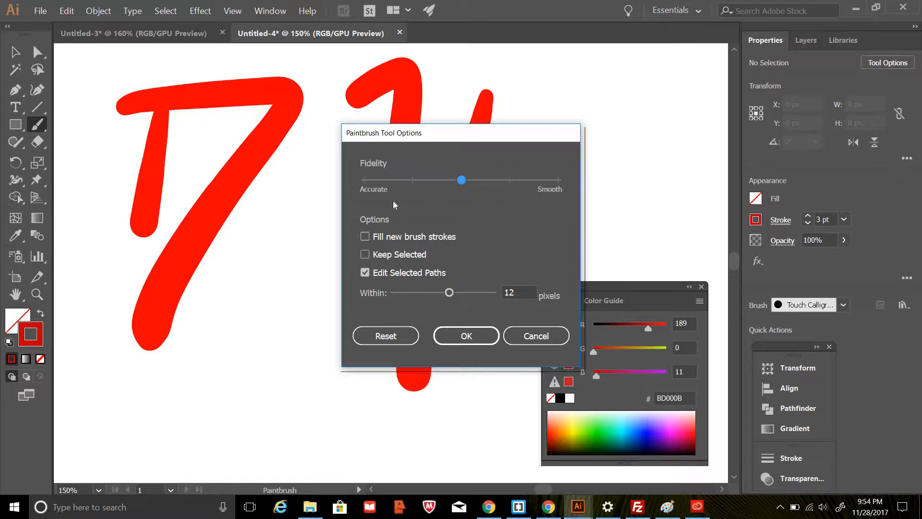
pyautogui.click(532, 337)
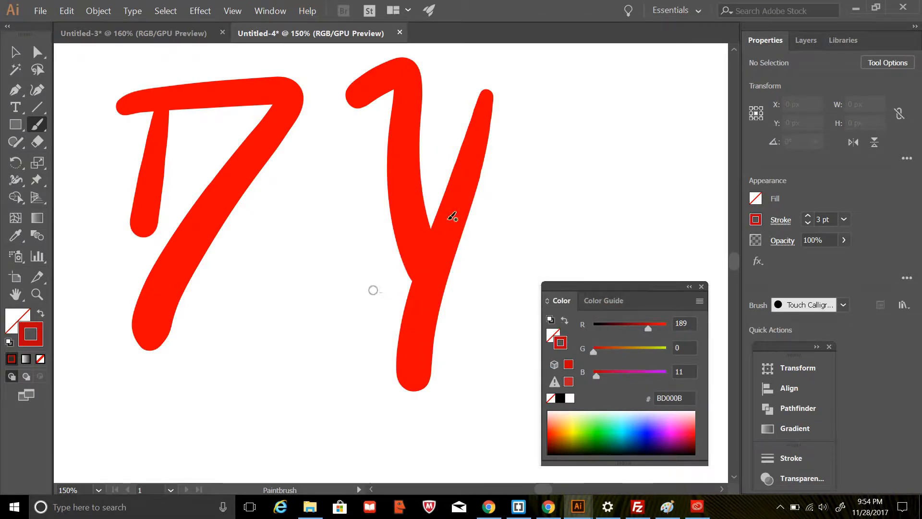
# Bring back the layer list and move the floating color controls off the canvas.
pyautogui.click(797, 41)
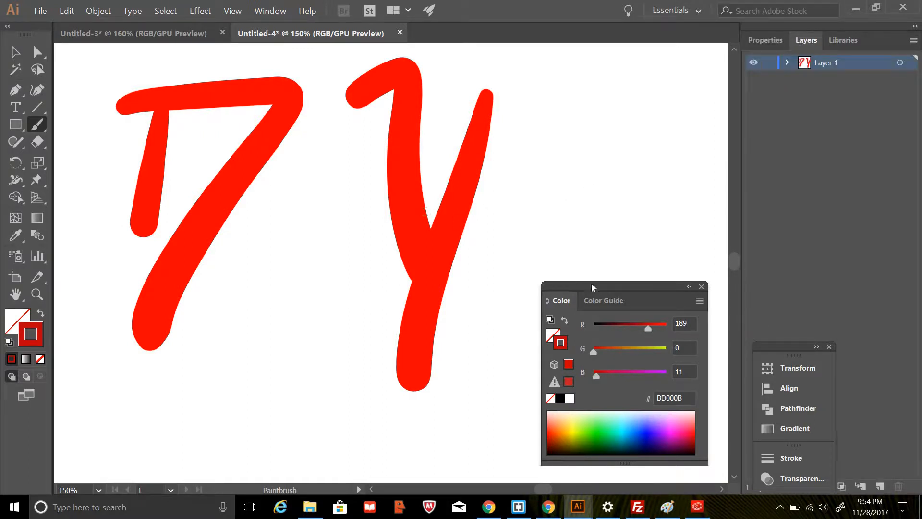
pyautogui.moveTo(592, 284); pyautogui.dragTo(696, 245)
pyautogui.moveTo(774, 224); pyautogui.dragTo(792, 154)
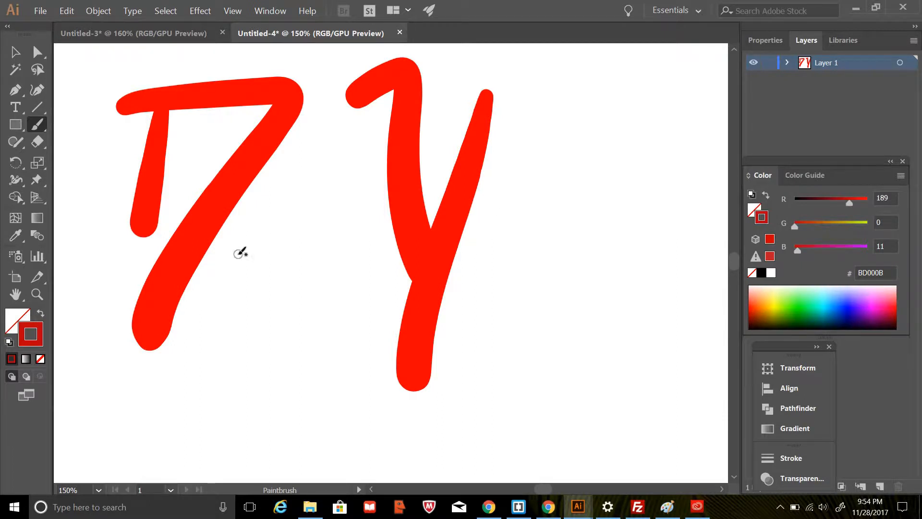
# Unlock all locked artwork in the document.
pyautogui.press('v')
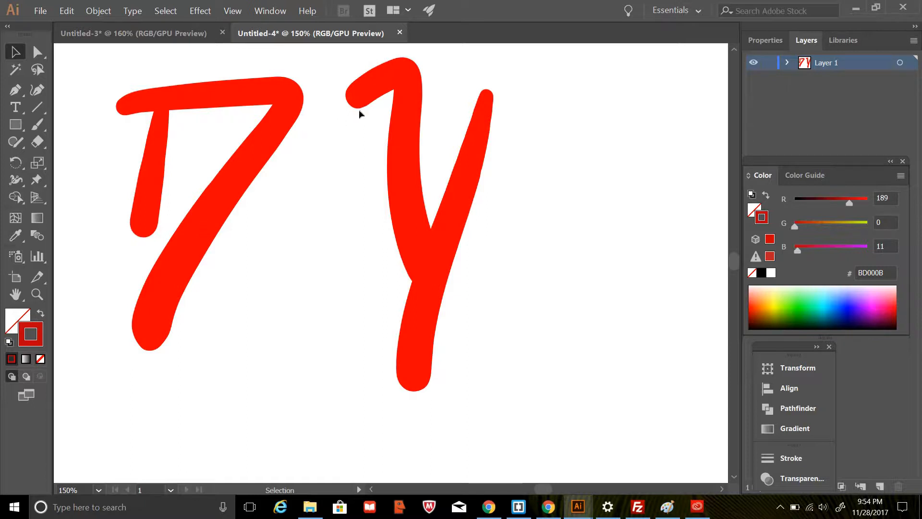
pyautogui.click(97, 11)
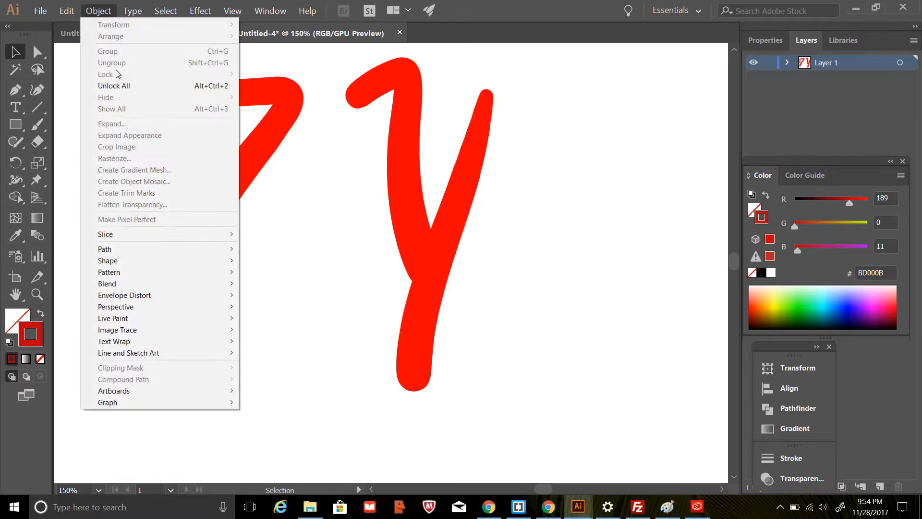
pyautogui.click(117, 85)
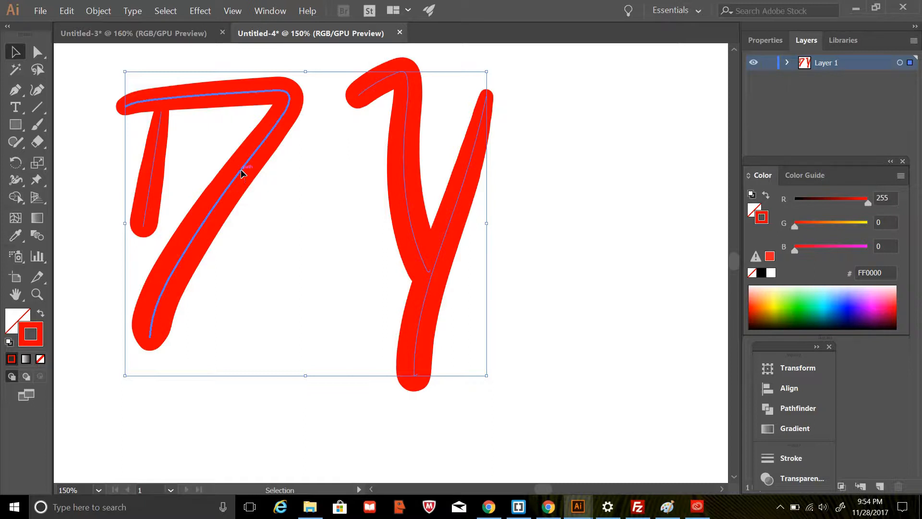
# Select all the brush strokes of both letters on Layer 1.
pyautogui.keyDown('shift'); pyautogui.click(155, 169); pyautogui.keyUp('shift')
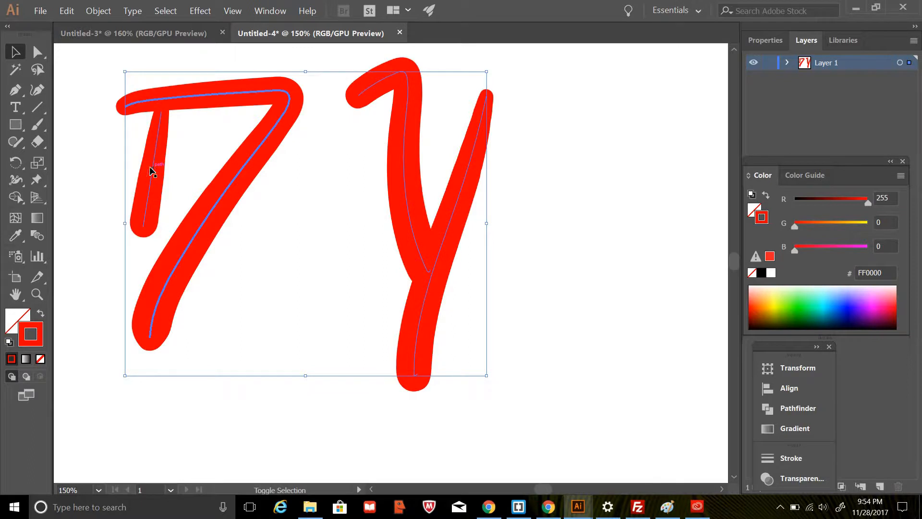
pyautogui.keyDown('shift'); pyautogui.click(404, 133); pyautogui.keyUp('shift')
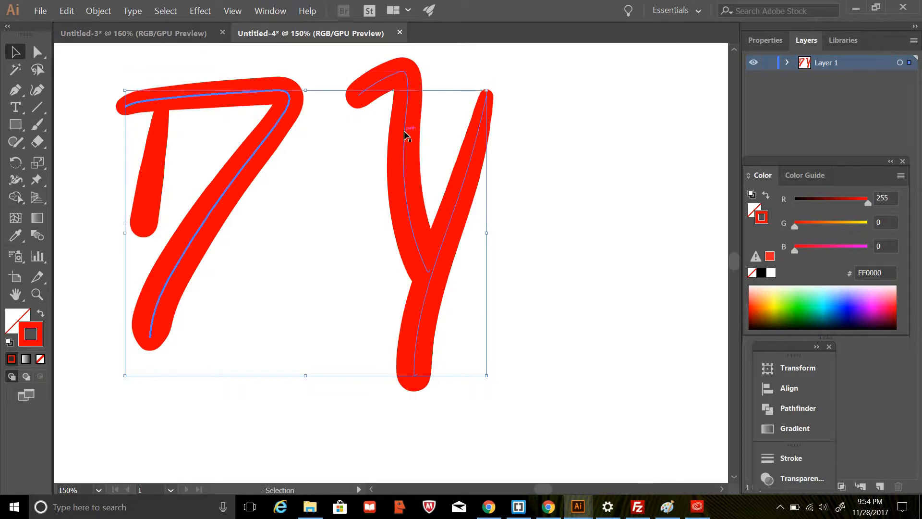
pyautogui.keyDown('shift'); pyautogui.click(457, 207); pyautogui.keyUp('shift')
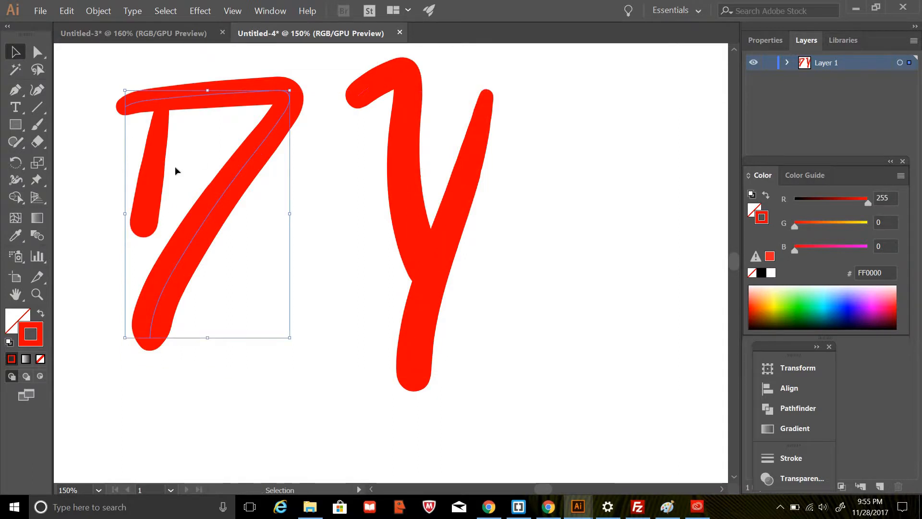
pyautogui.keyDown('shift'); pyautogui.click(155, 148); pyautogui.keyUp('shift')
pyautogui.click(899, 63)
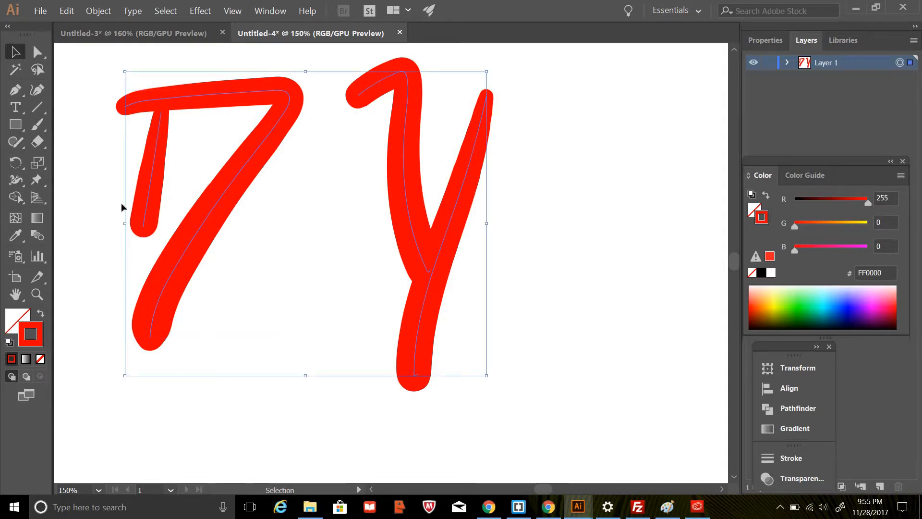
# Apply a linear gradient to the selected letter strokes and set its angle to -90°.
pyautogui.click(27, 359)
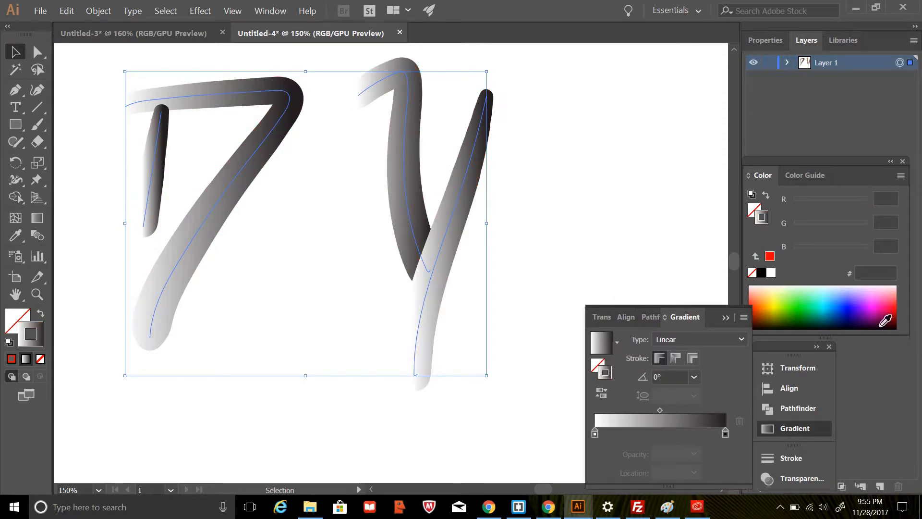
pyautogui.click(897, 306)
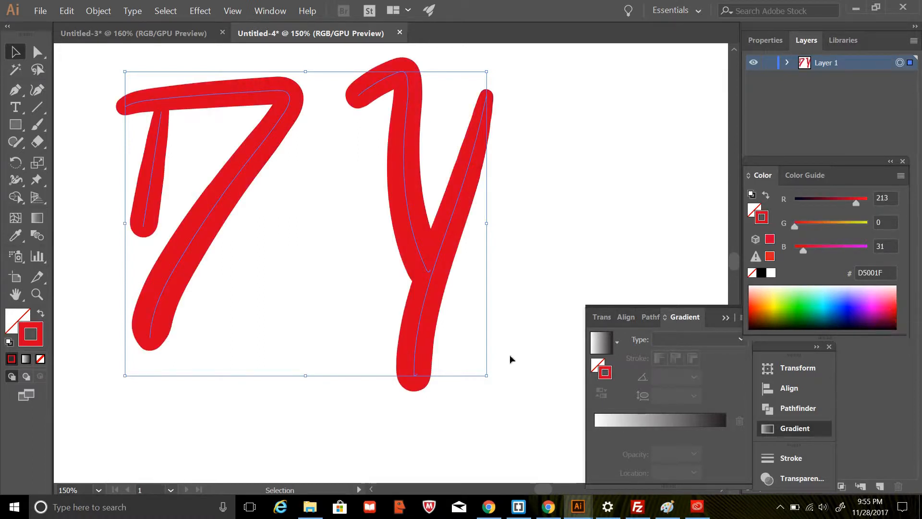
pyautogui.click(24, 360)
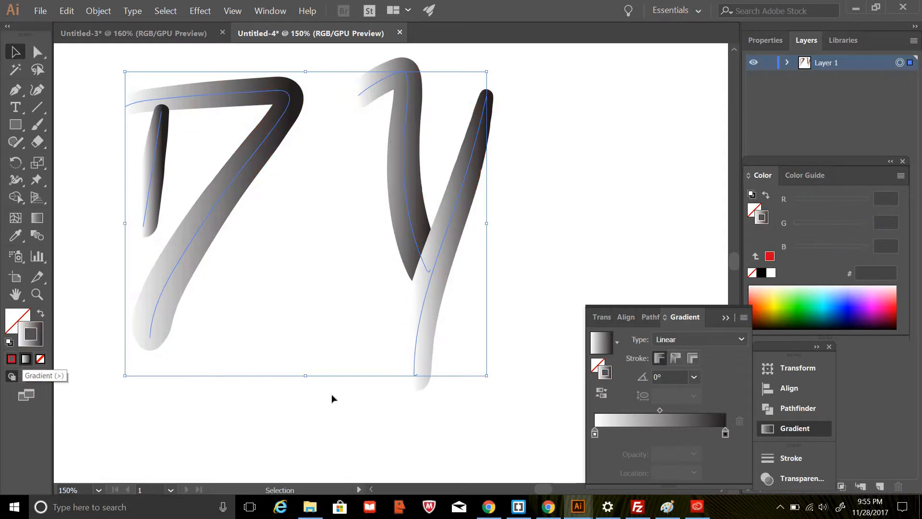
pyautogui.click(725, 433)
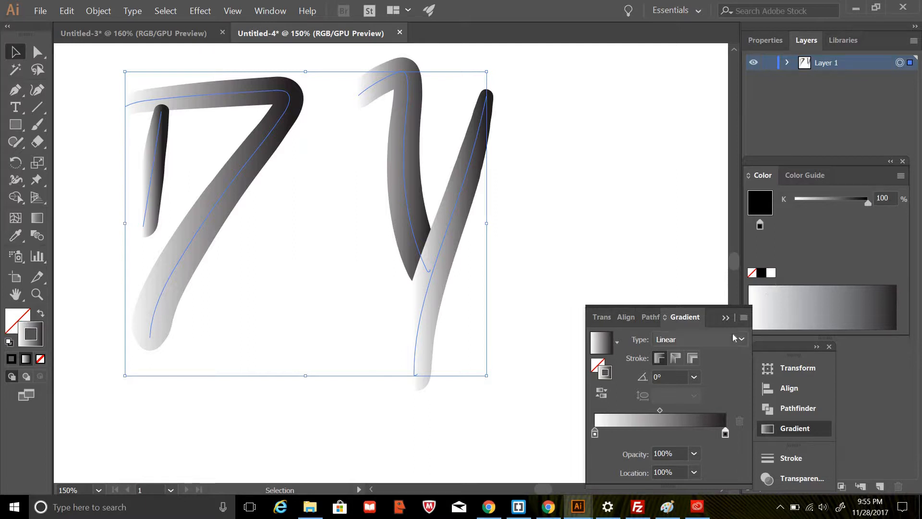
pyautogui.click(694, 376)
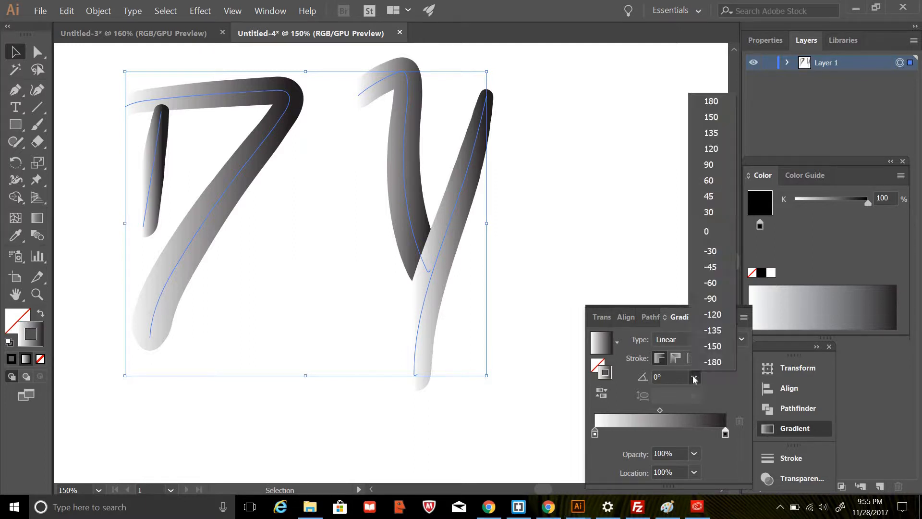
pyautogui.click(711, 299)
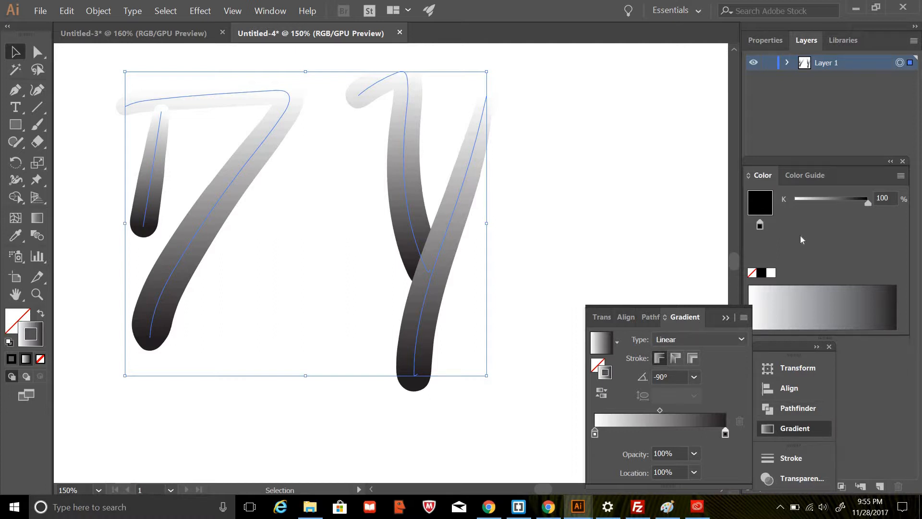
# Detach the gradient settings and place them next to the Color Guide swatches, with the gradient slider fully accessible.
pyautogui.click(795, 176)
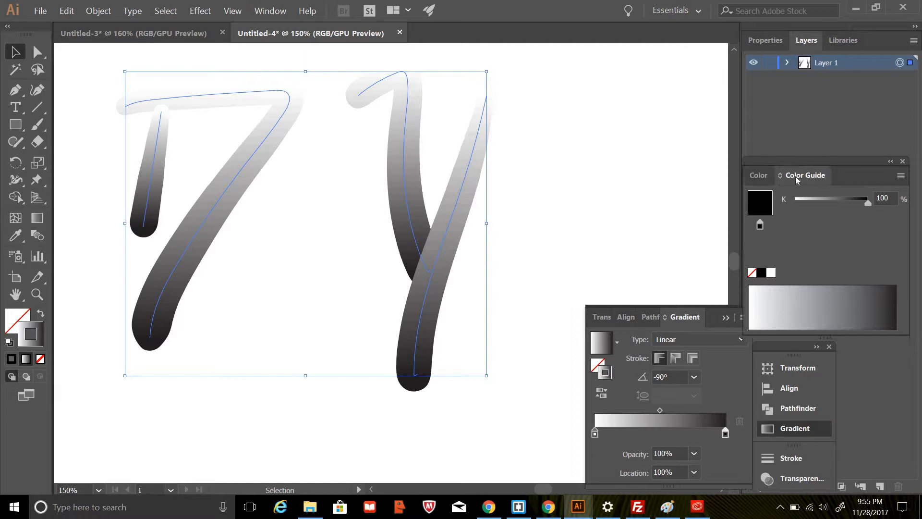
pyautogui.click(764, 175)
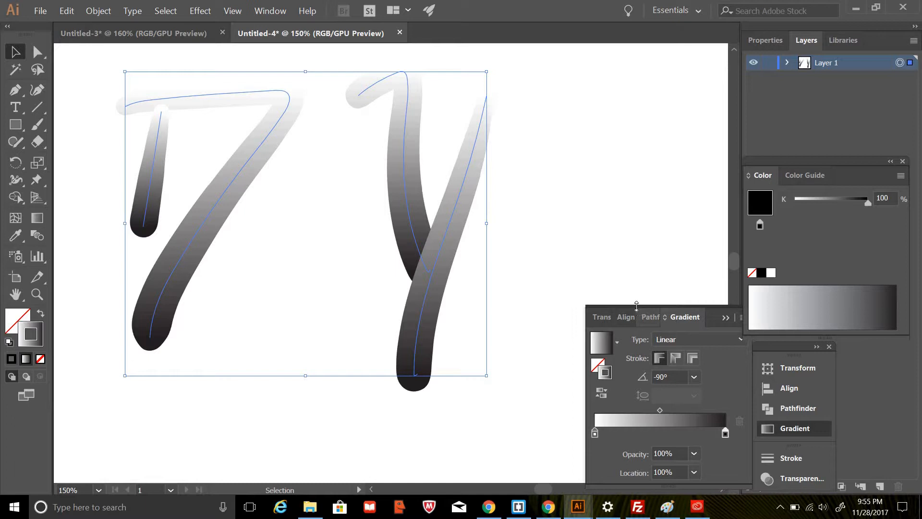
pyautogui.moveTo(637, 305); pyautogui.dragTo(636, 306)
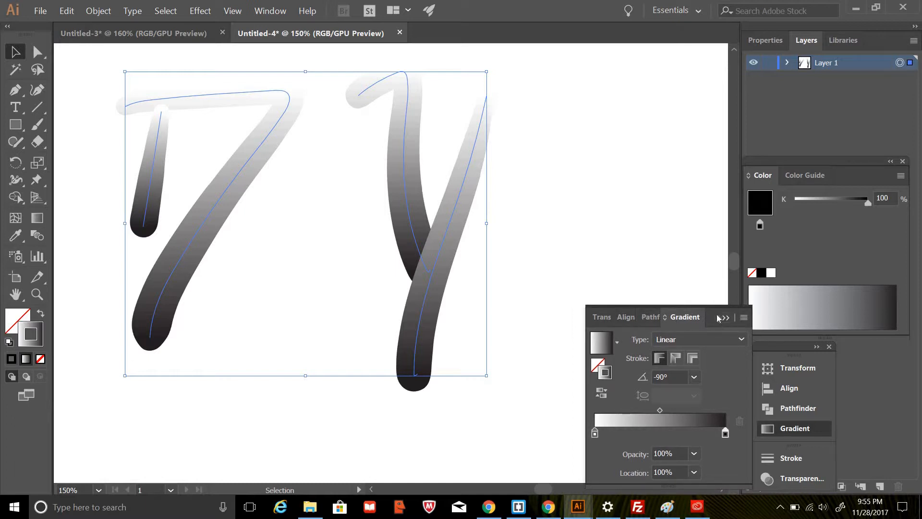
pyautogui.moveTo(714, 315); pyautogui.dragTo(711, 235)
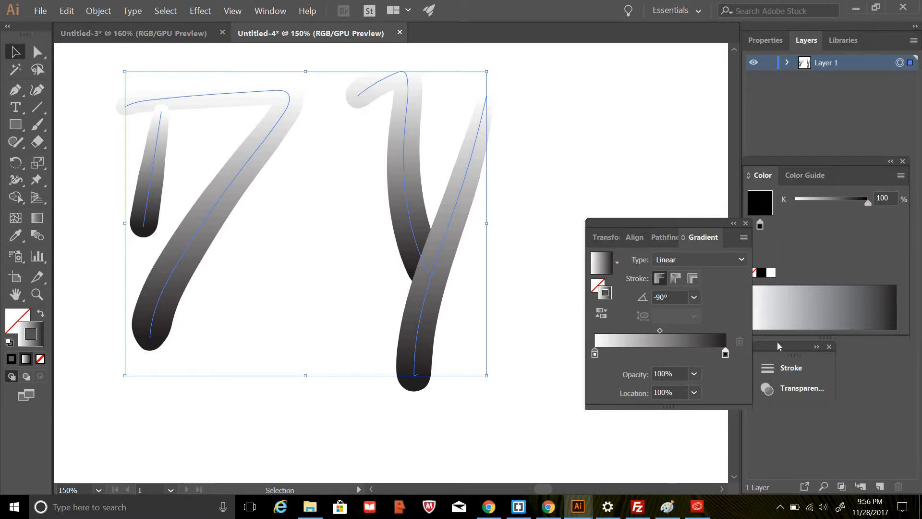
pyautogui.click(777, 382)
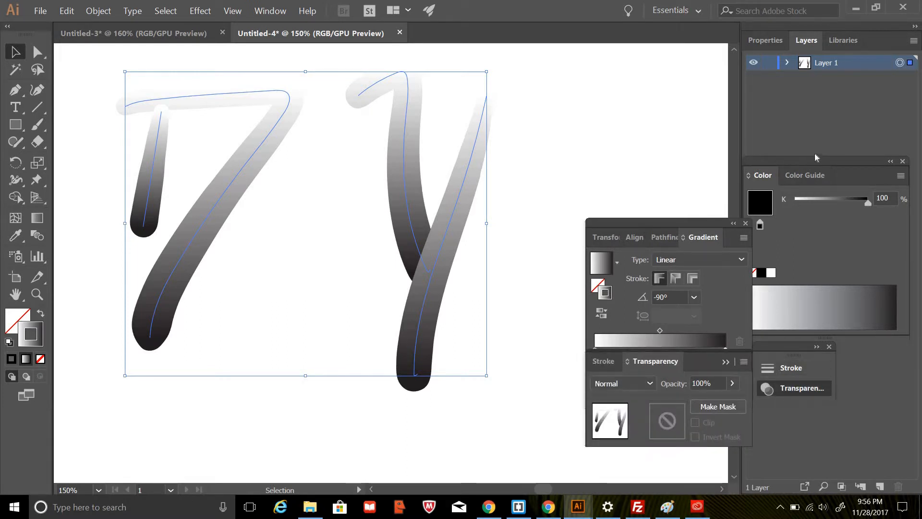
pyautogui.click(805, 176)
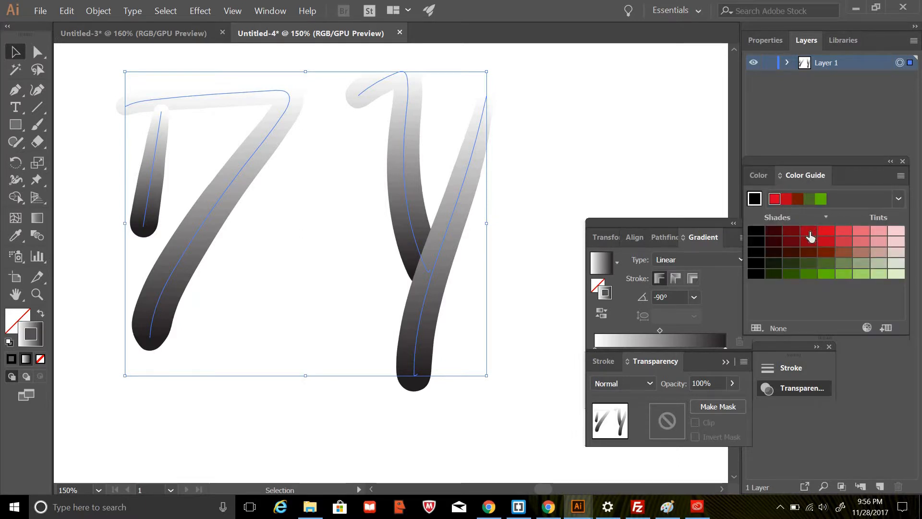
pyautogui.click(661, 223)
pyautogui.moveTo(661, 202); pyautogui.dragTo(664, 180)
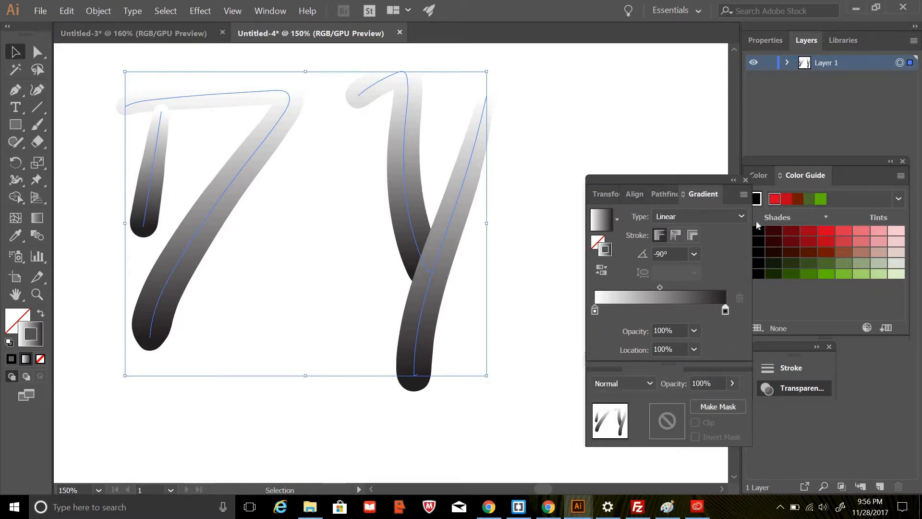
# Recolor the stroke gradient with a light red start stop and a dark red end stop from the Color Guide.
pyautogui.click(811, 232)
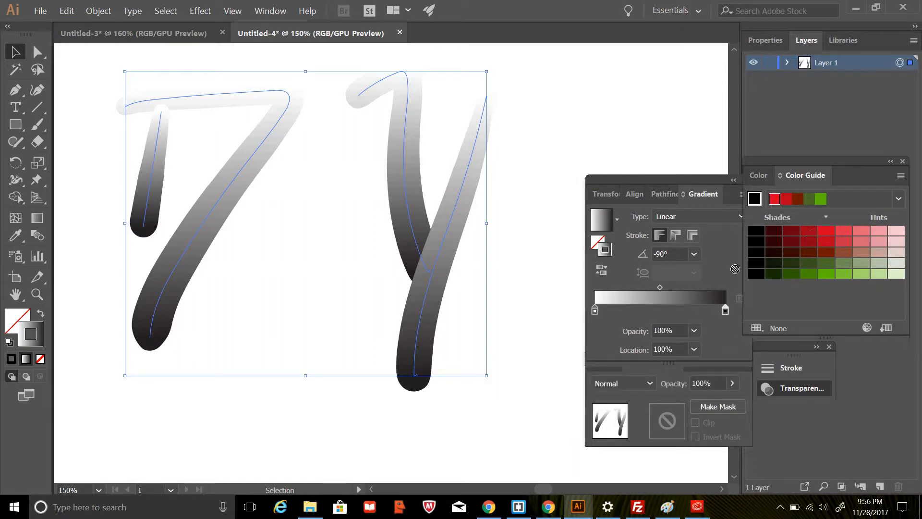
pyautogui.moveTo(726, 309); pyautogui.dragTo(726, 310)
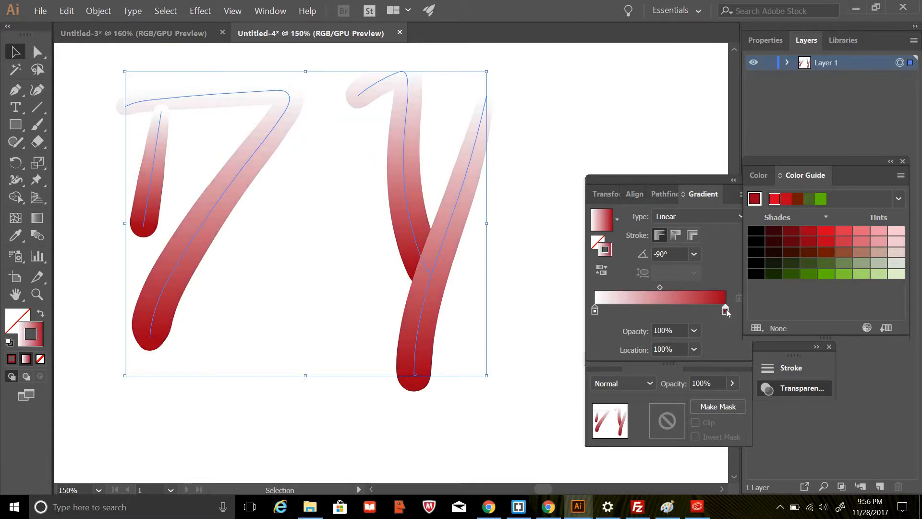
pyautogui.click(594, 310)
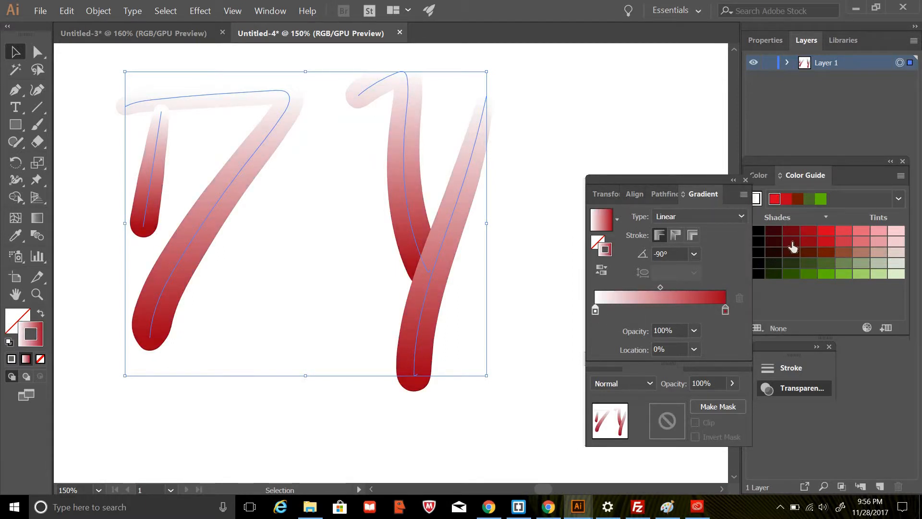
pyautogui.click(844, 232)
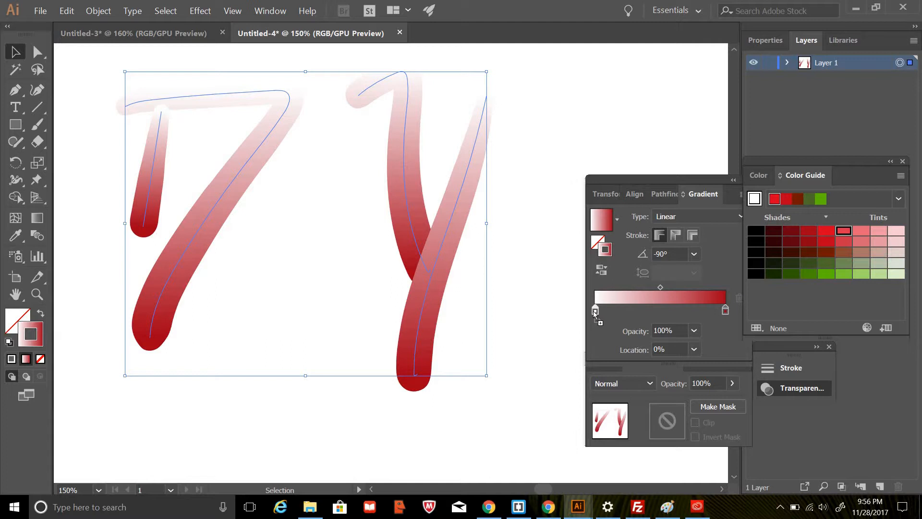
pyautogui.moveTo(594, 311); pyautogui.dragTo(594, 311)
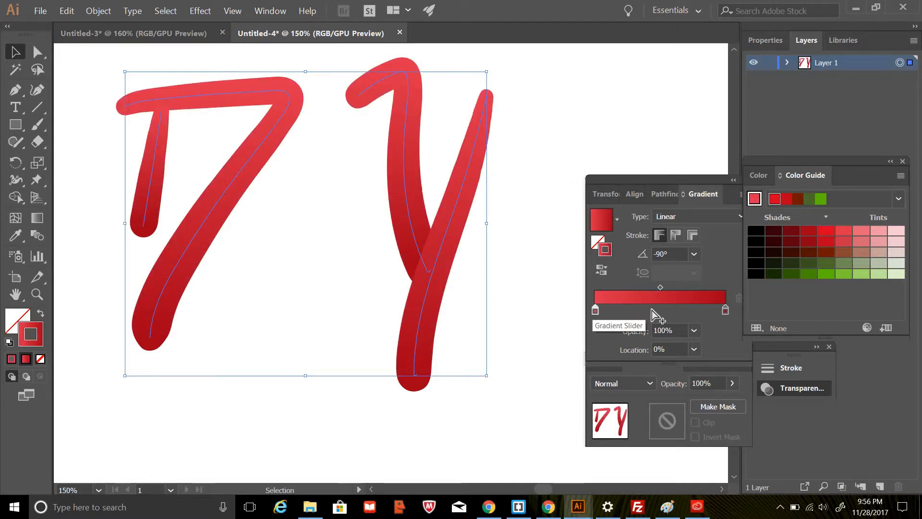
# Recolor the stroke gradient's start stop with a pale pink tint from the Color Guide and set the gradient angle to -90°.
pyautogui.click(879, 231)
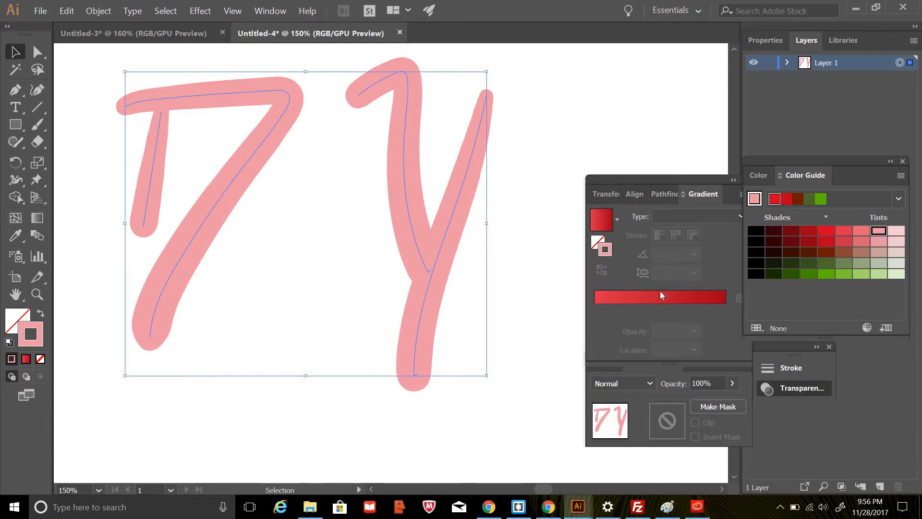
pyautogui.click(617, 298)
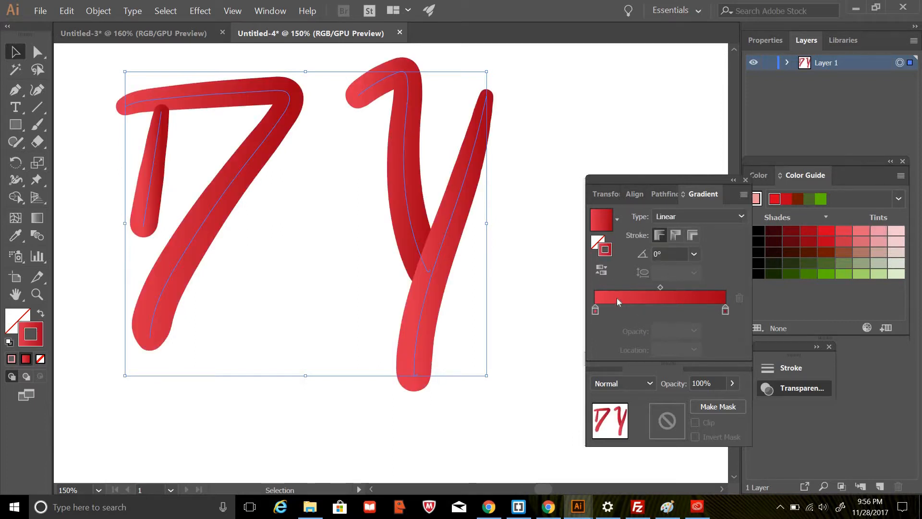
pyautogui.moveTo(878, 232); pyautogui.dragTo(595, 304)
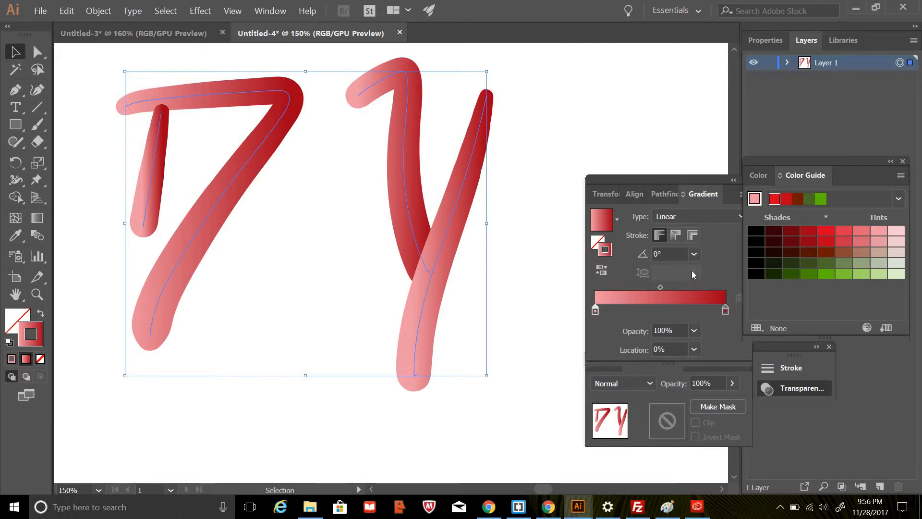
pyautogui.click(695, 256)
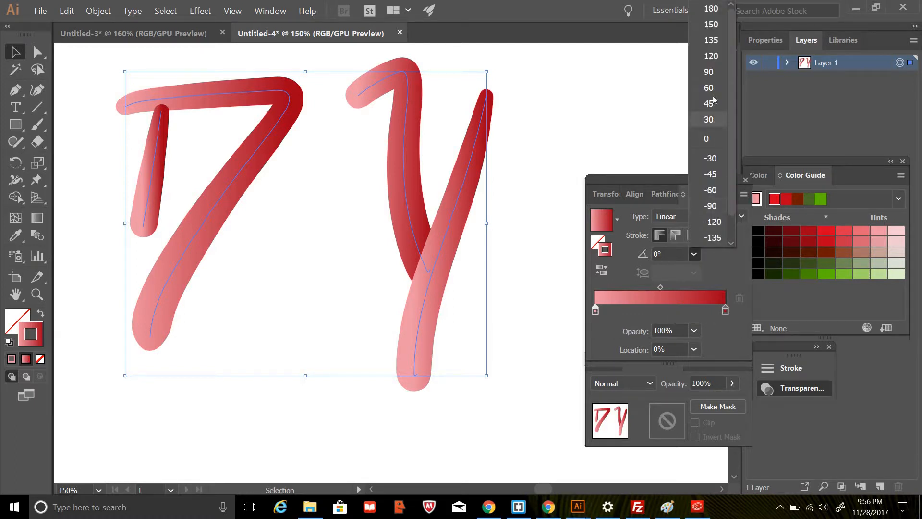
pyautogui.click(713, 73)
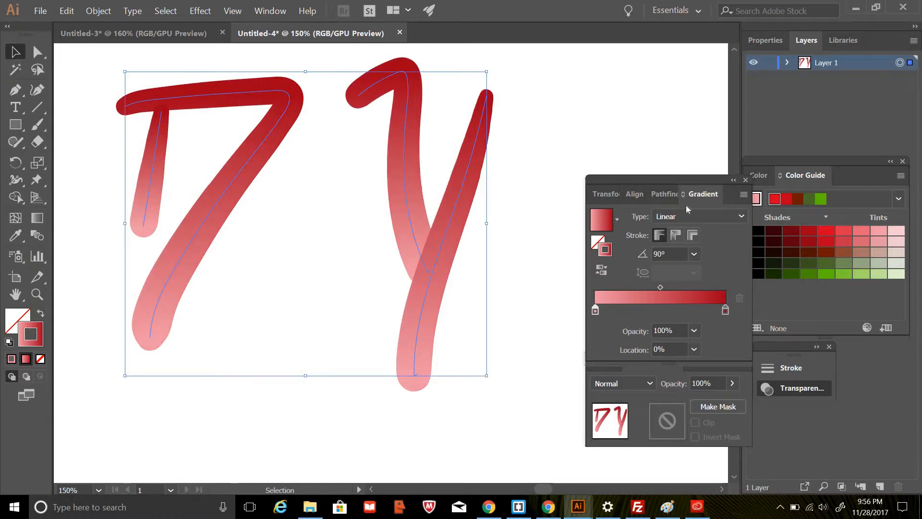
pyautogui.click(695, 254)
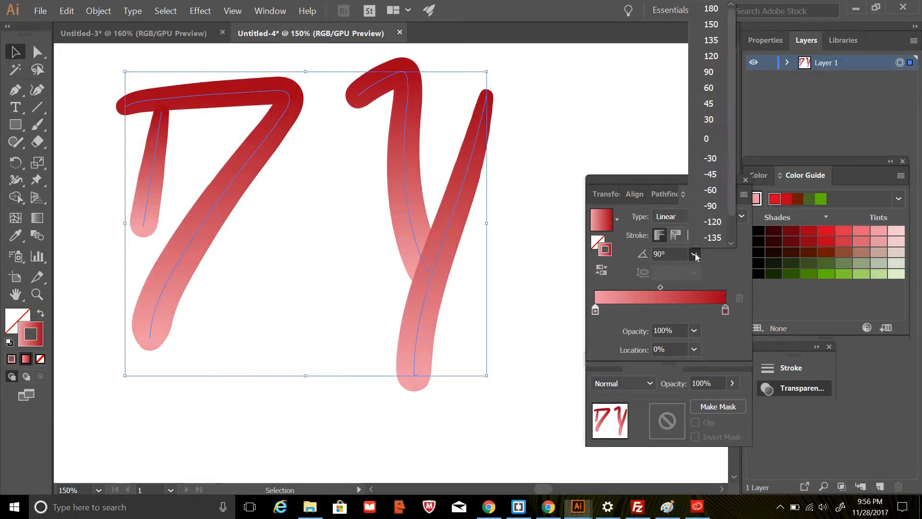
pyautogui.click(711, 205)
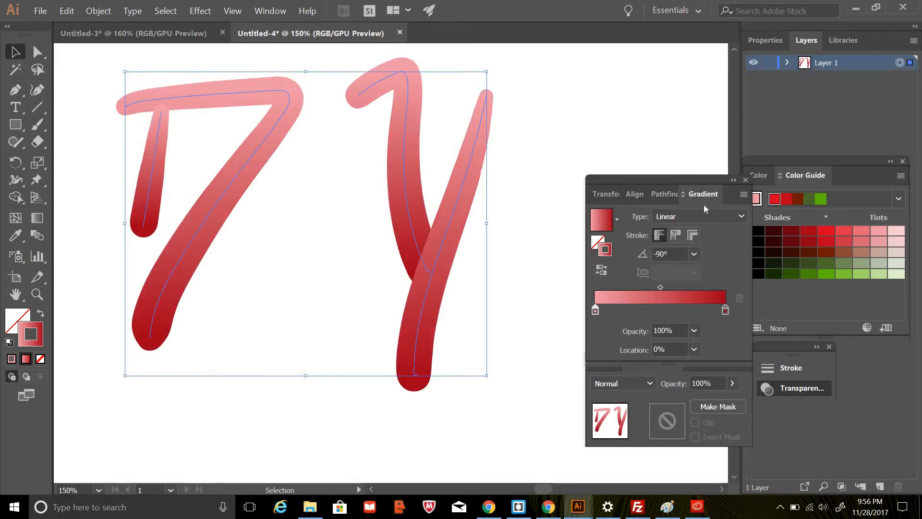
# Move the dark red gradient stop to about 69% and place the gradient settings directly below the Color Guide.
pyautogui.moveTo(726, 309); pyautogui.dragTo(618, 313)
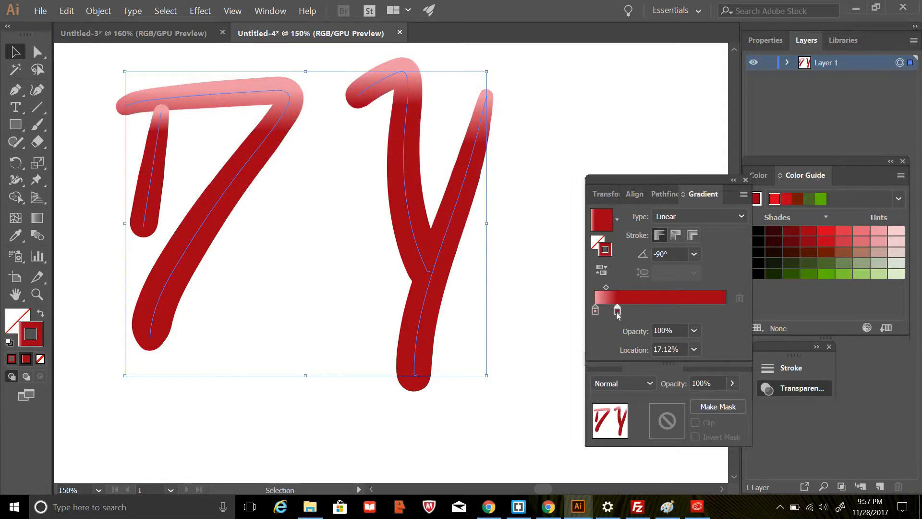
pyautogui.moveTo(617, 311); pyautogui.dragTo(686, 310)
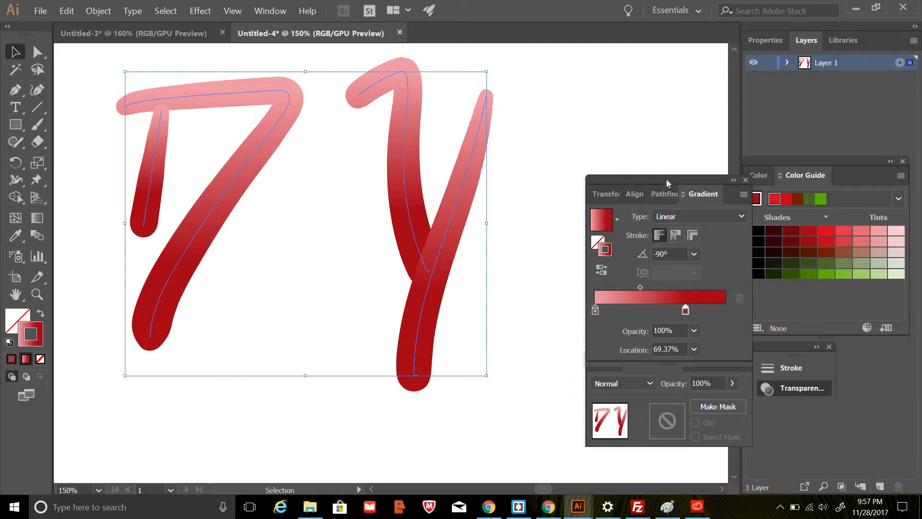
pyautogui.moveTo(666, 179); pyautogui.dragTo(826, 293)
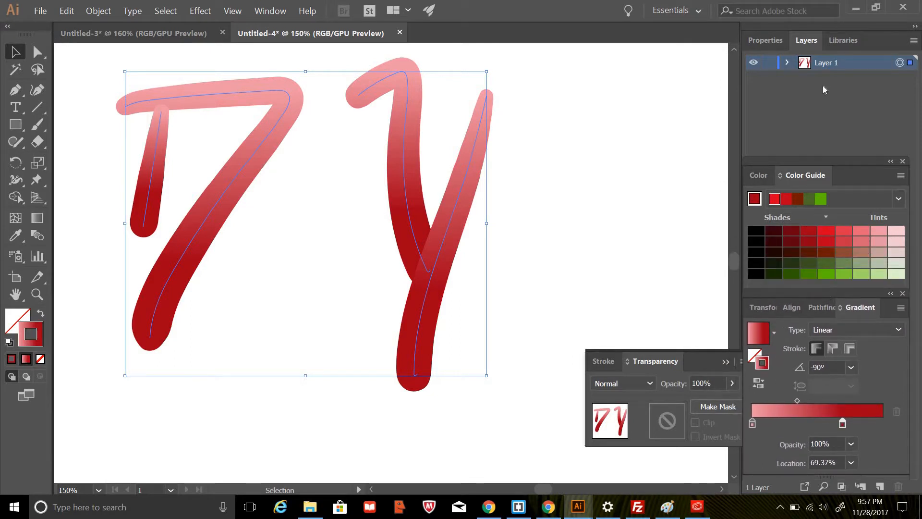
# Add a new layer above Layer 1 with the default layer options.
pyautogui.click(914, 40)
pyautogui.click(865, 39)
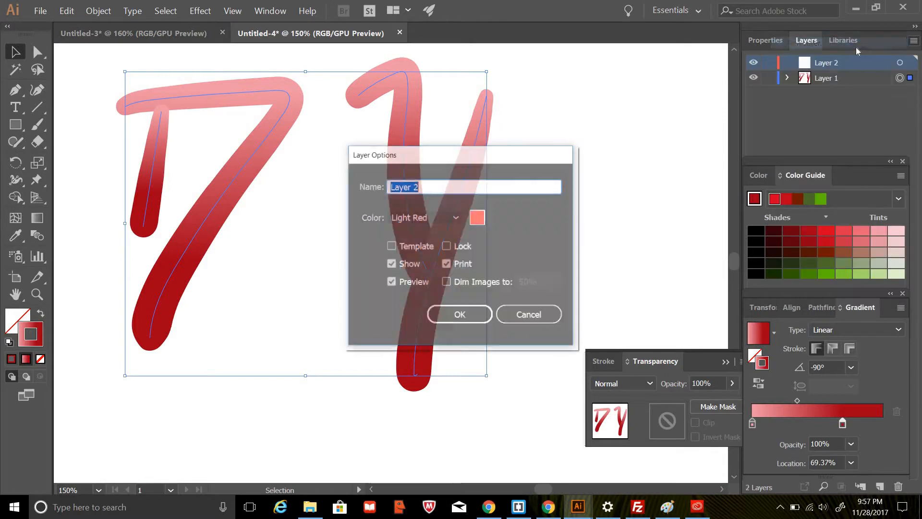
pyautogui.click(438, 316)
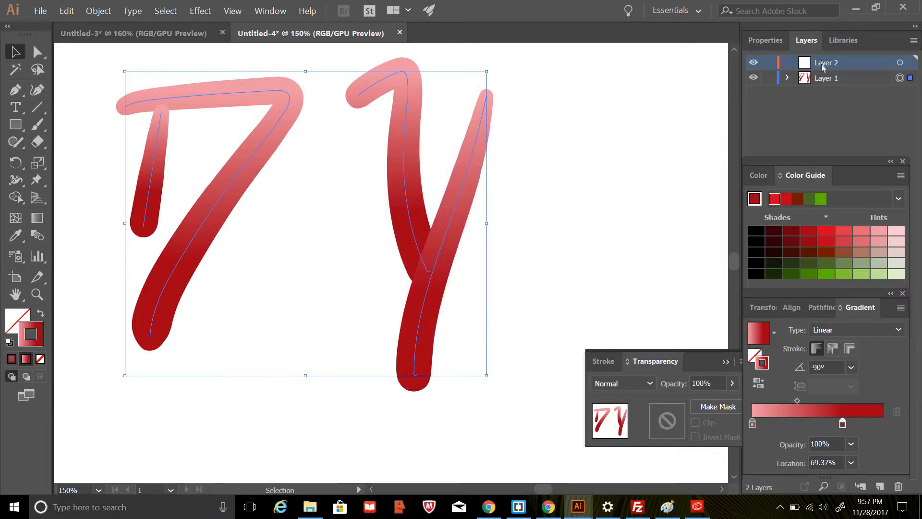
# Lock the selected letter strokes on Layer 1.
pyautogui.click(821, 78)
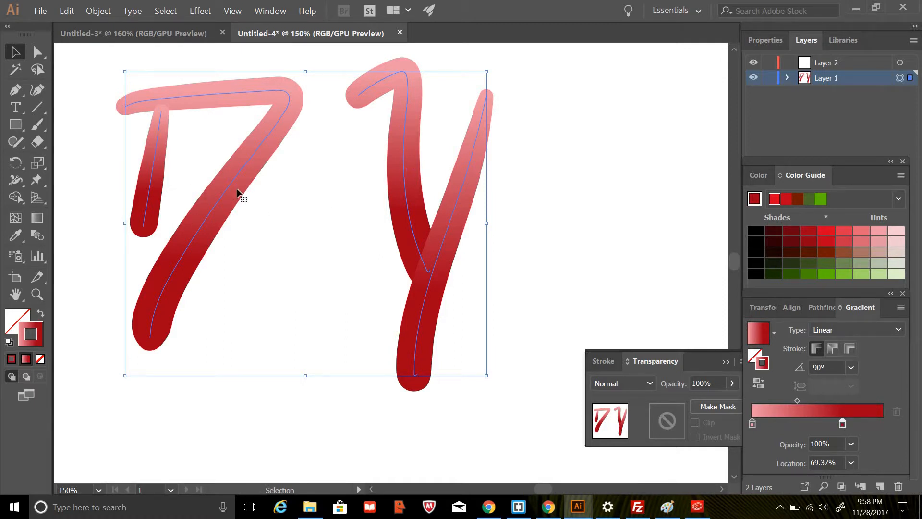
pyautogui.press('a')
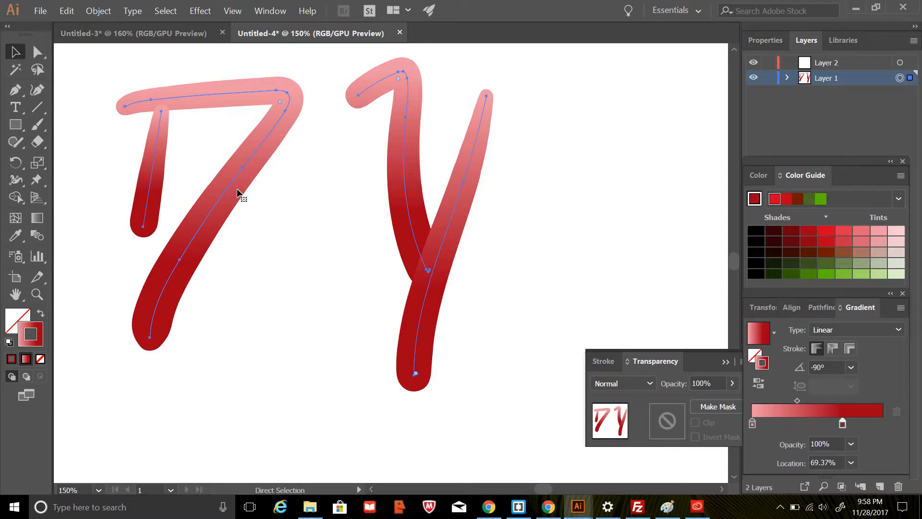
pyautogui.press('v')
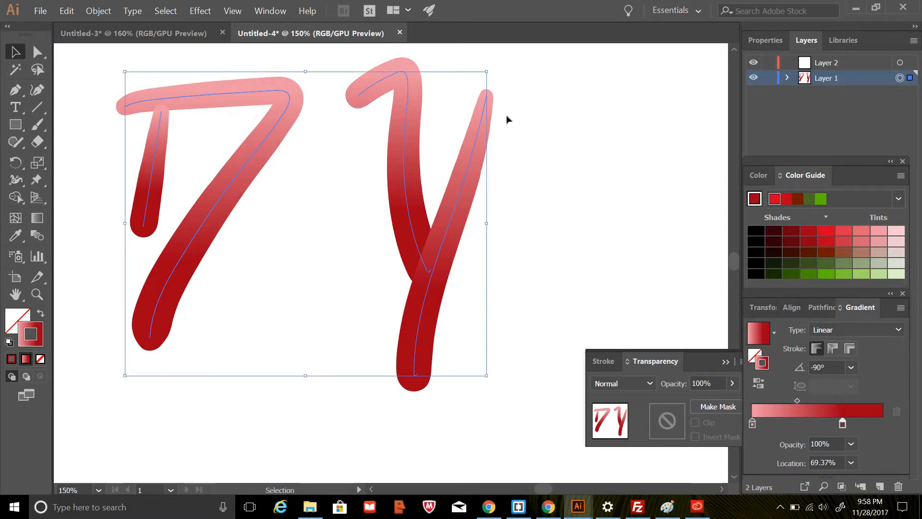
pyautogui.click(88, 14)
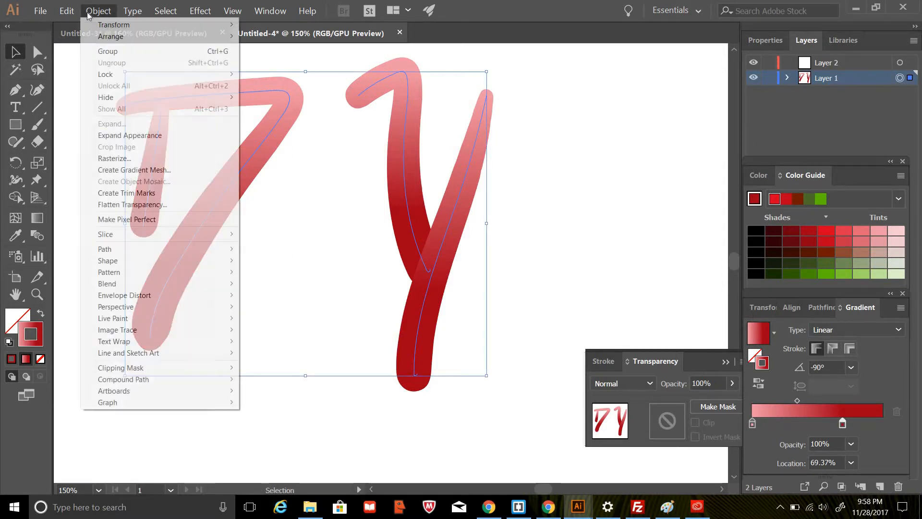
pyautogui.moveTo(118, 75)
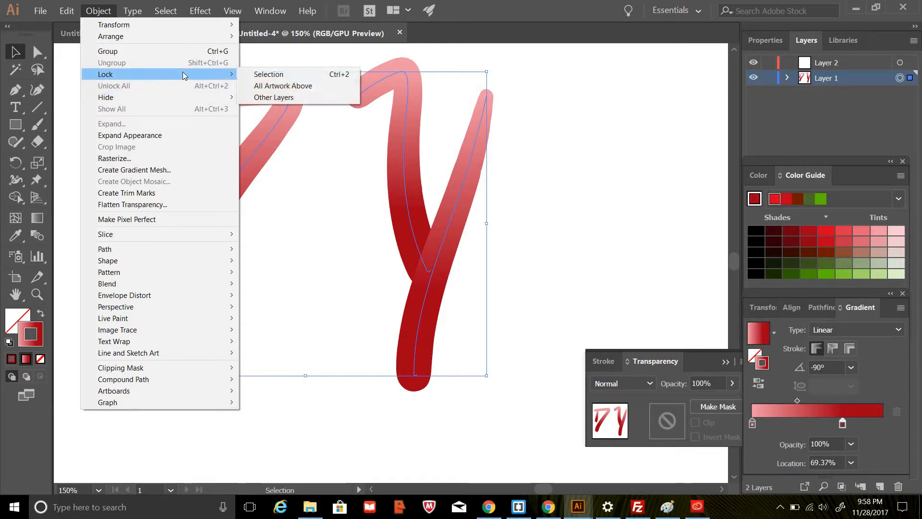
pyautogui.click(269, 75)
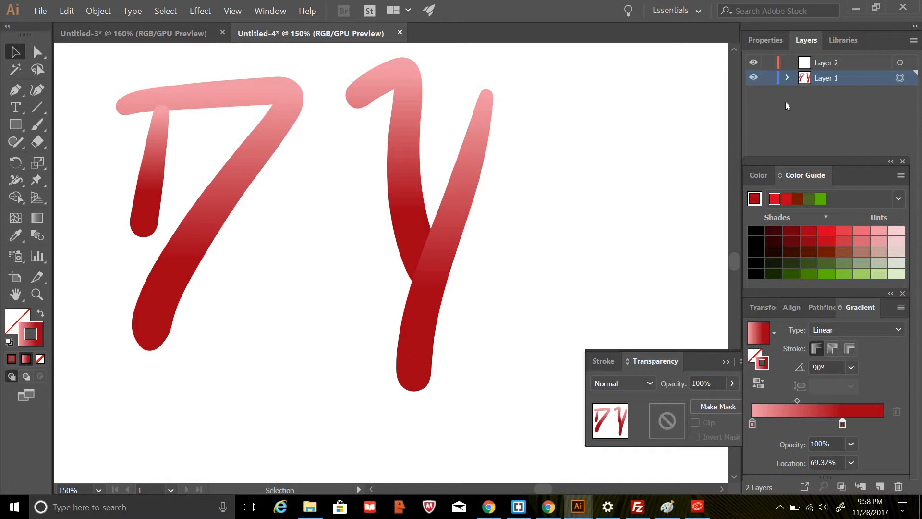
# Move Layer 2 beneath Layer 1 and paste the copied letter strokes onto it at their original position.
pyautogui.click(820, 65)
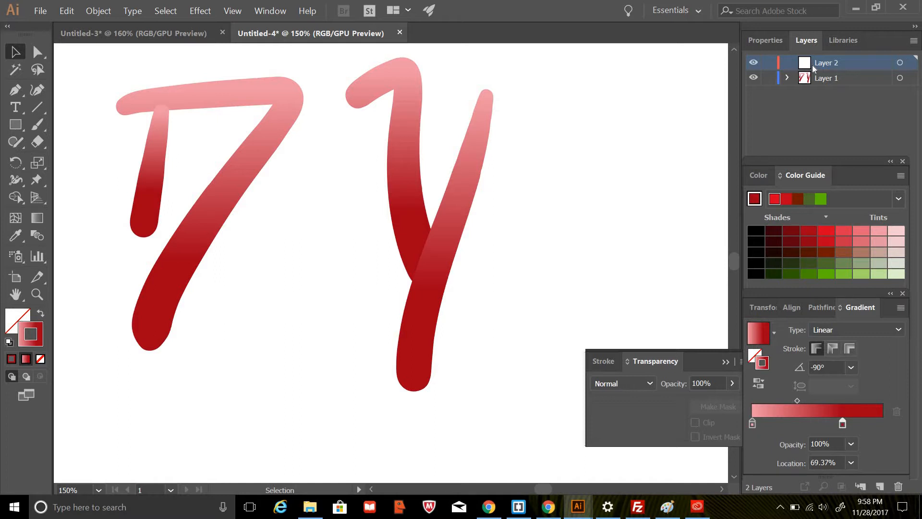
pyautogui.moveTo(820, 63); pyautogui.dragTo(822, 93)
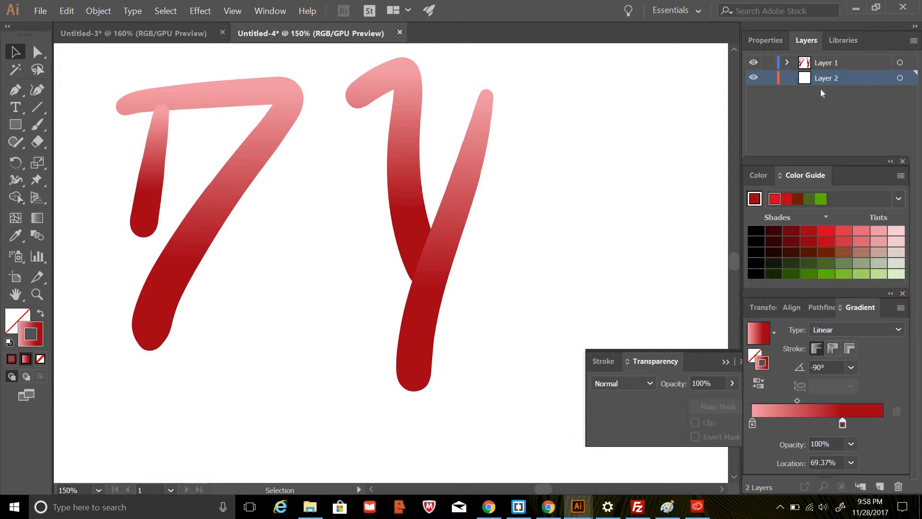
pyautogui.hotkey('ctrl', 'f')
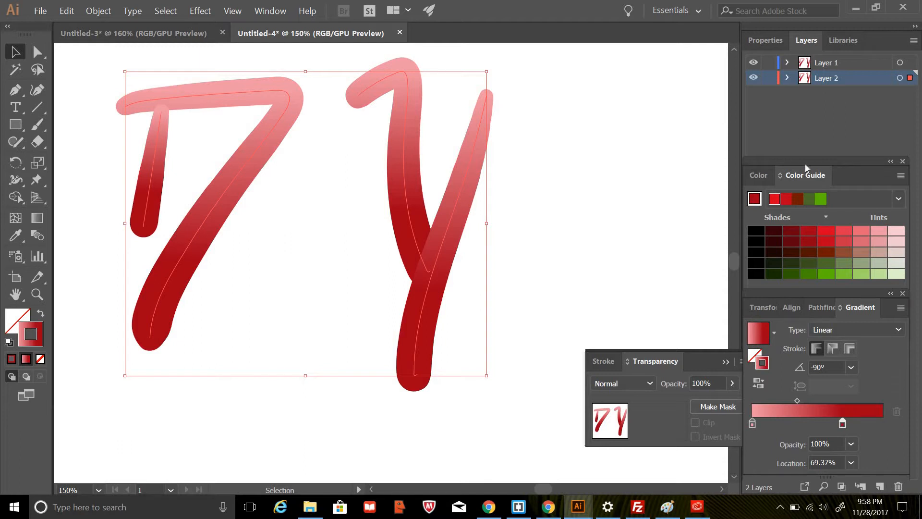
# Recolor the Layer 2 letters' gradient from light red to a deeper dark red and shift them slightly right of the originals.
pyautogui.click(793, 232)
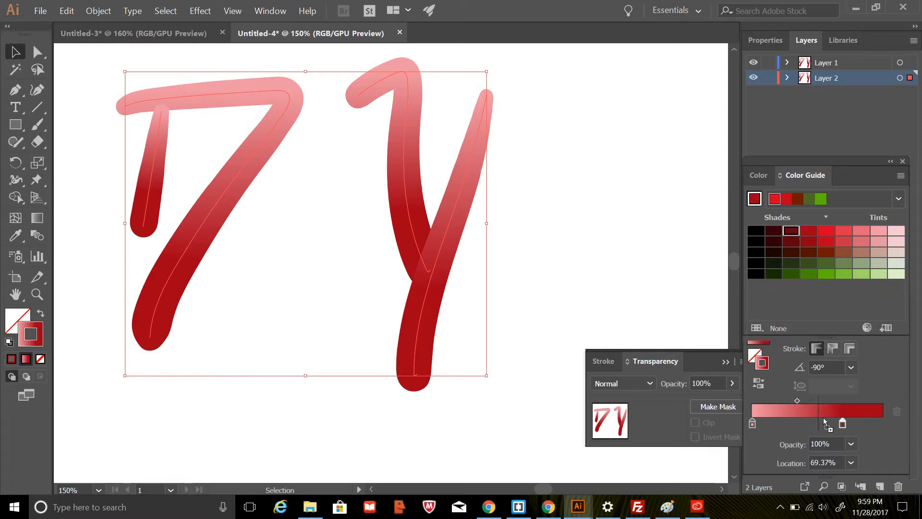
pyautogui.moveTo(841, 425); pyautogui.dragTo(842, 425)
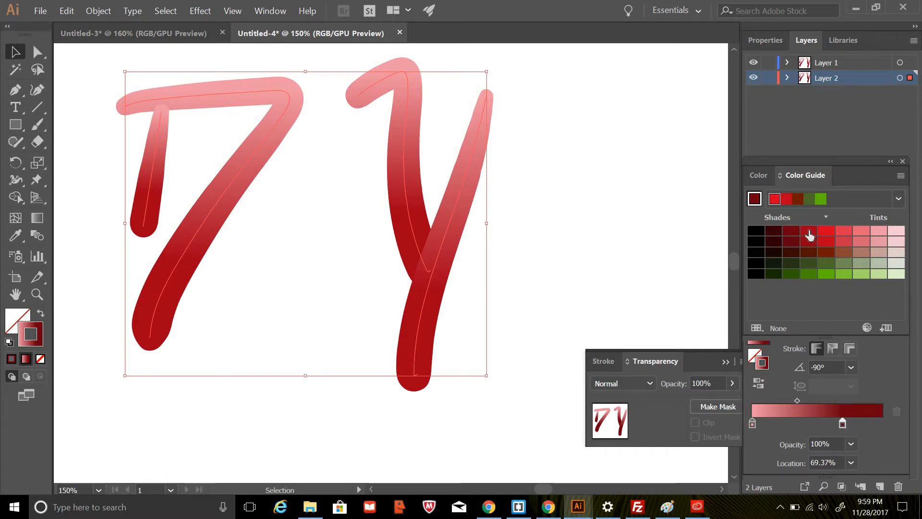
pyautogui.moveTo(809, 235); pyautogui.dragTo(753, 425)
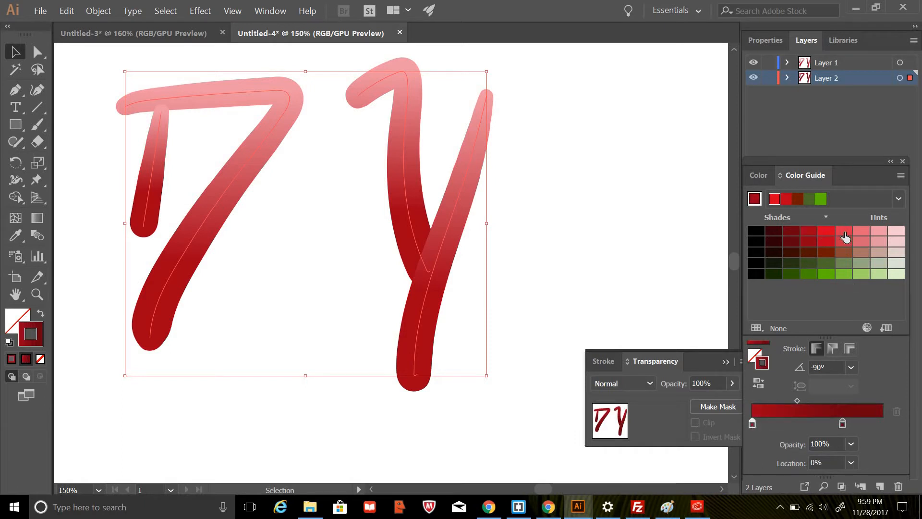
pyautogui.moveTo(845, 236); pyautogui.dragTo(751, 421)
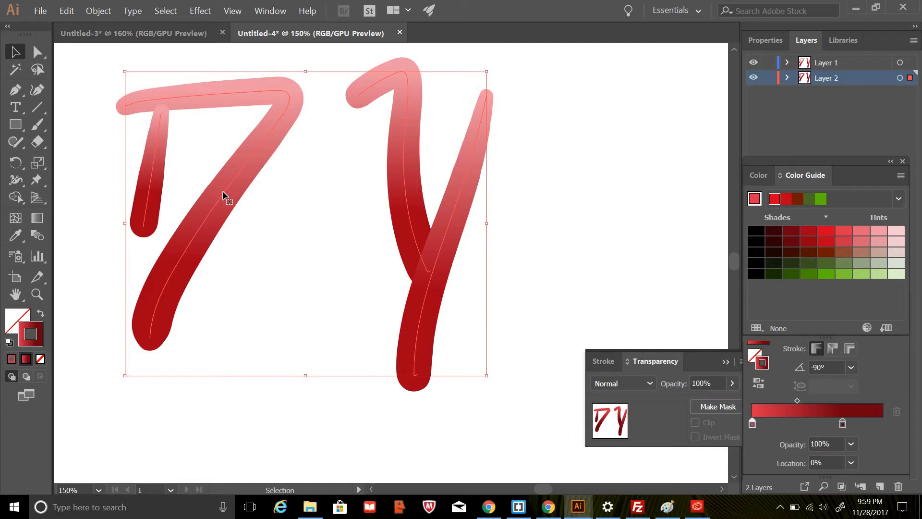
pyautogui.moveTo(224, 191); pyautogui.dragTo(230, 194)
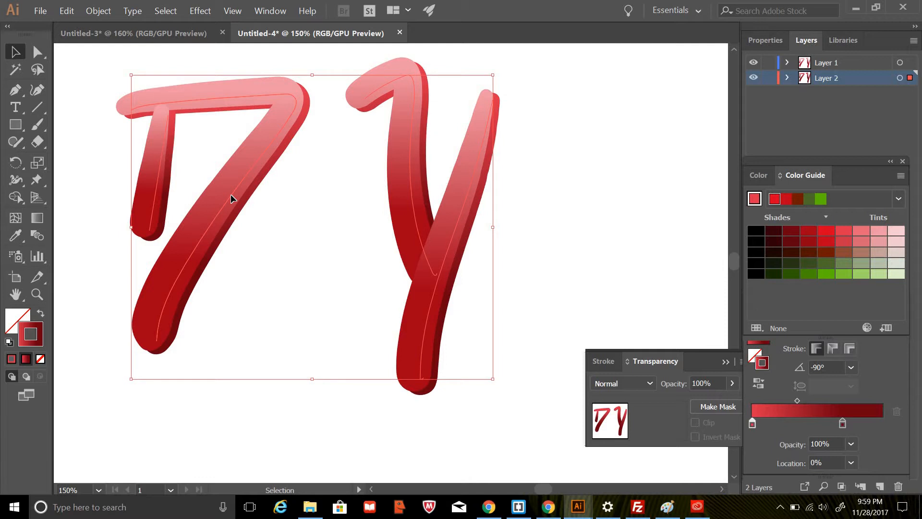
pyautogui.moveTo(230, 194); pyautogui.dragTo(237, 191)
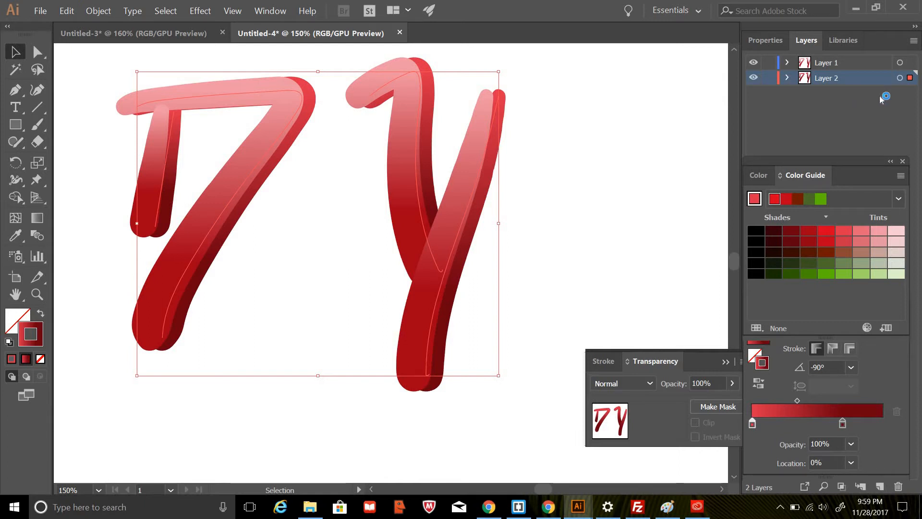
# Add Layer 3 with the default layer options and move it beneath Layer 2.
pyautogui.click(913, 42)
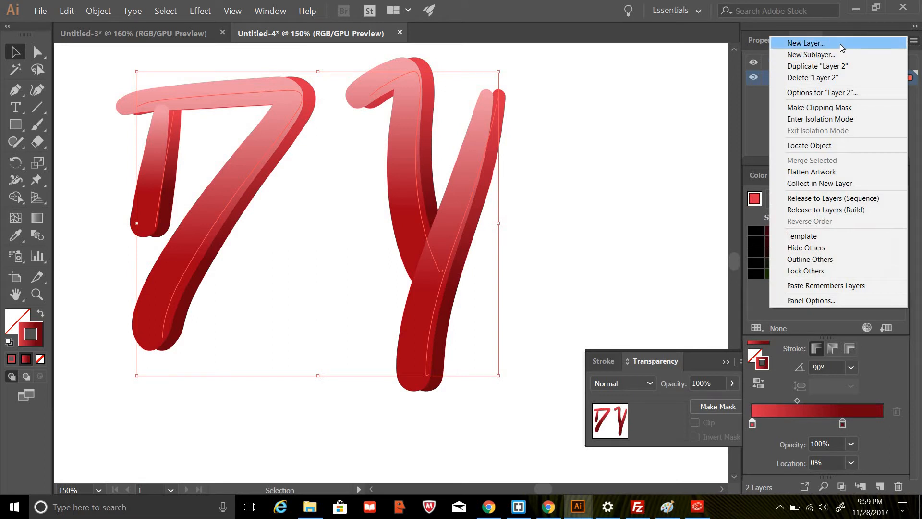
pyautogui.click(840, 44)
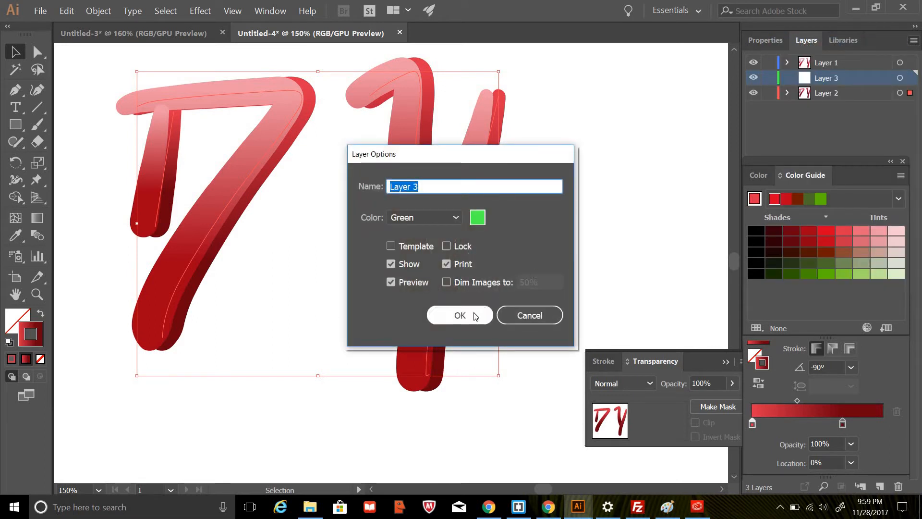
pyautogui.click(459, 316)
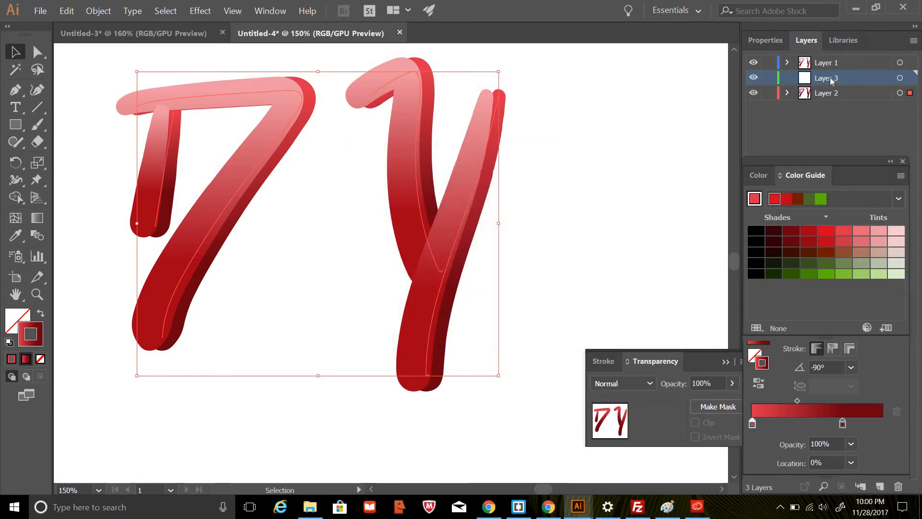
pyautogui.moveTo(830, 78); pyautogui.dragTo(829, 107)
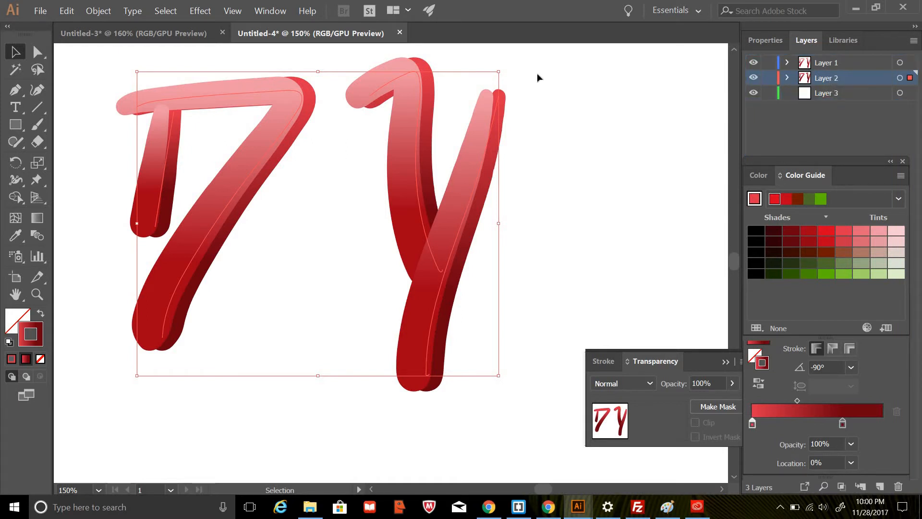
# Lock the selected Layer 2 letter strokes and paste the copied letters onto Layer 3 at their original position.
pyautogui.click(68, 12)
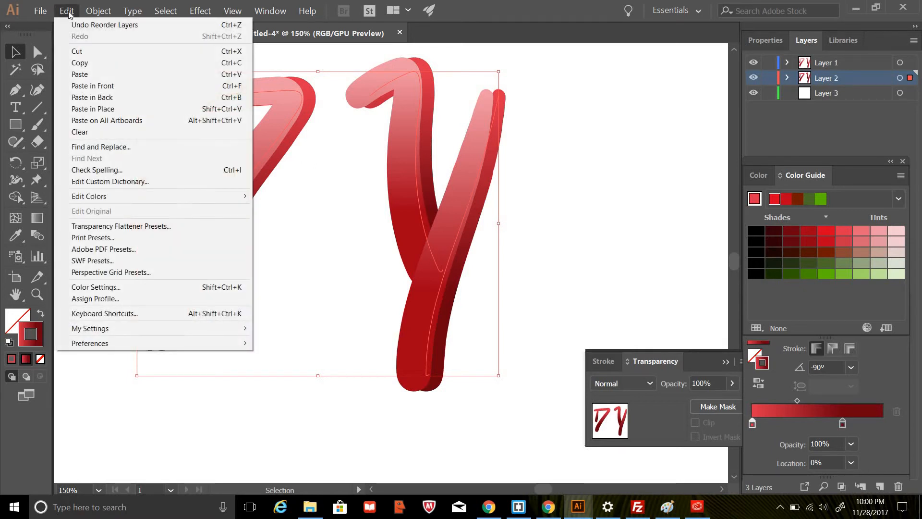
pyautogui.click(271, 10)
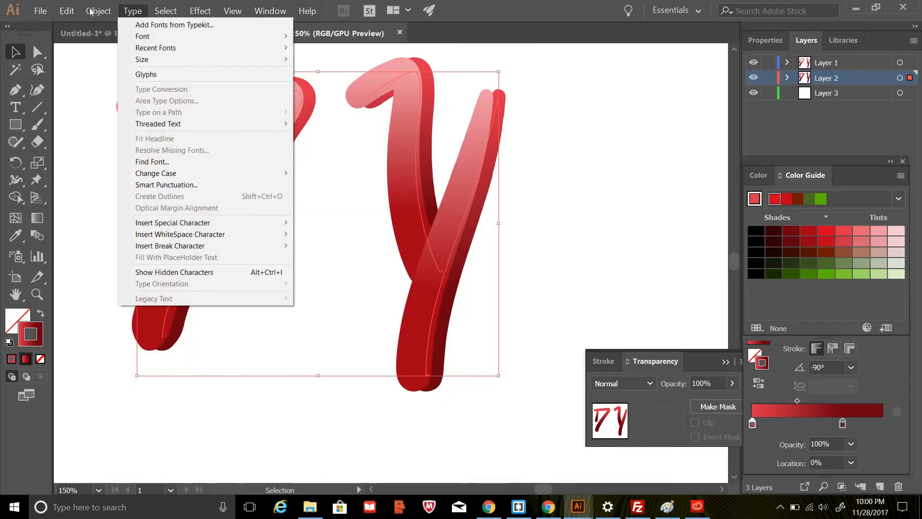
pyautogui.moveTo(90, 12)
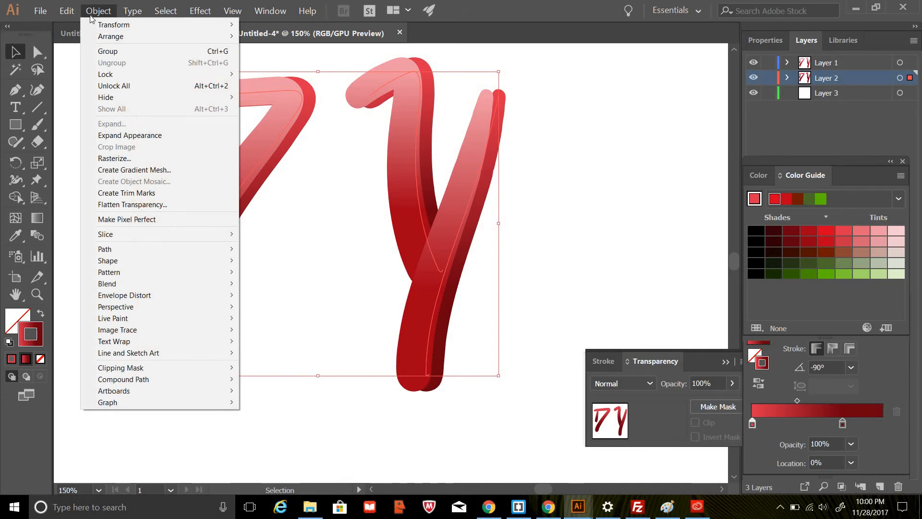
pyautogui.moveTo(196, 74)
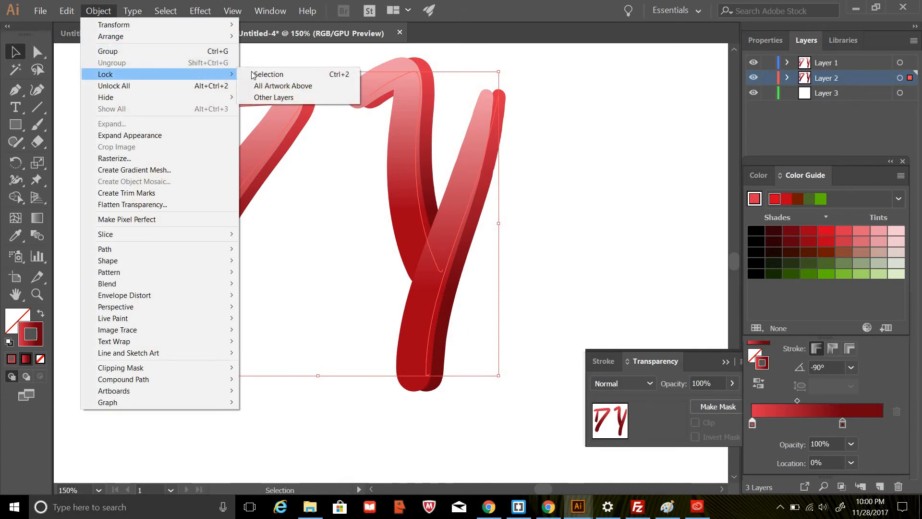
pyautogui.click(266, 77)
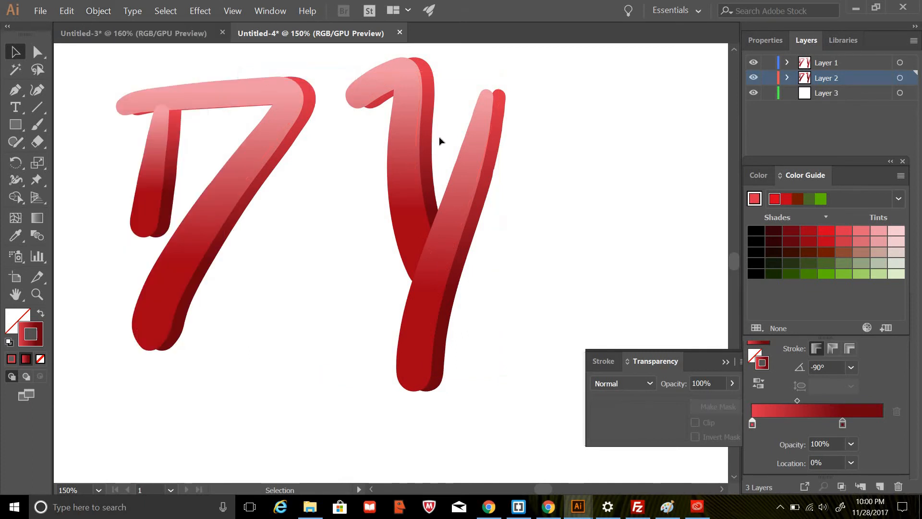
pyautogui.click(811, 96)
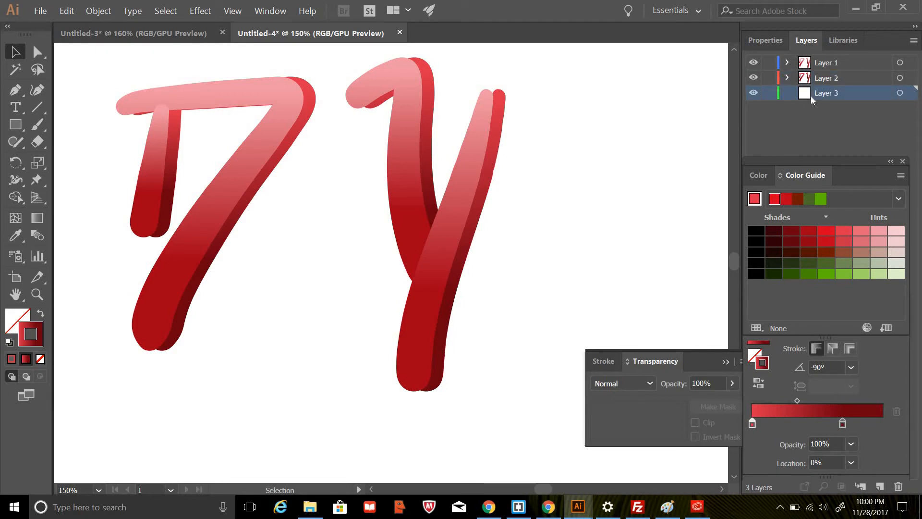
pyautogui.hotkey('ctrl', 'f')
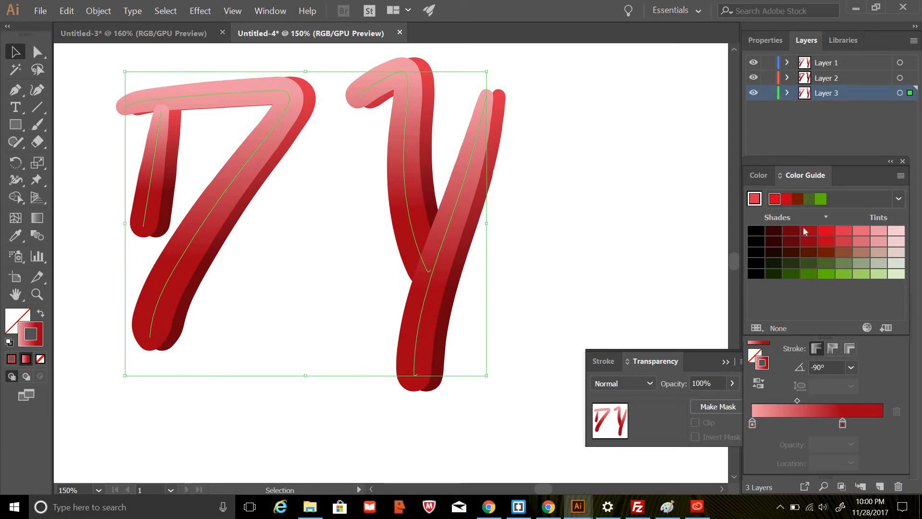
# Mix the dark wine red 78002E and add its web-safe match 660033 as a new end stop in the Layer 3 letters' stroke gradient.
pyautogui.click(763, 179)
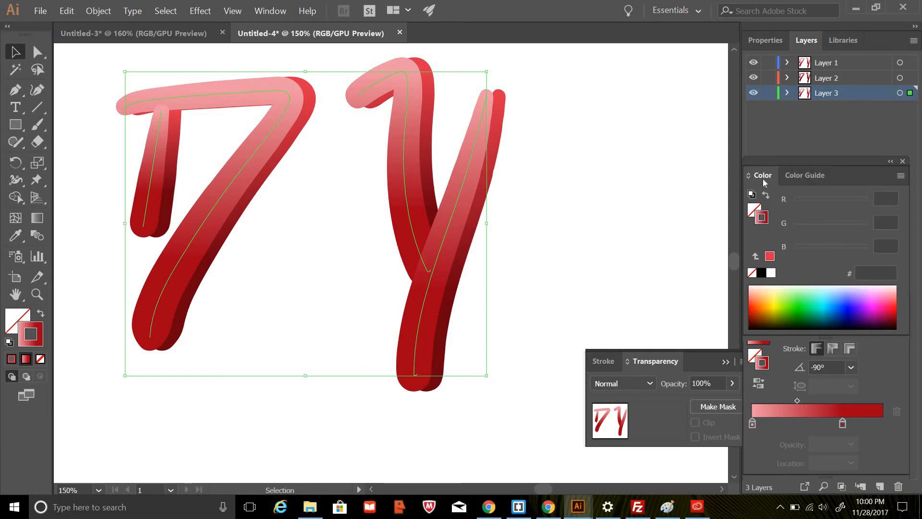
pyautogui.click(886, 316)
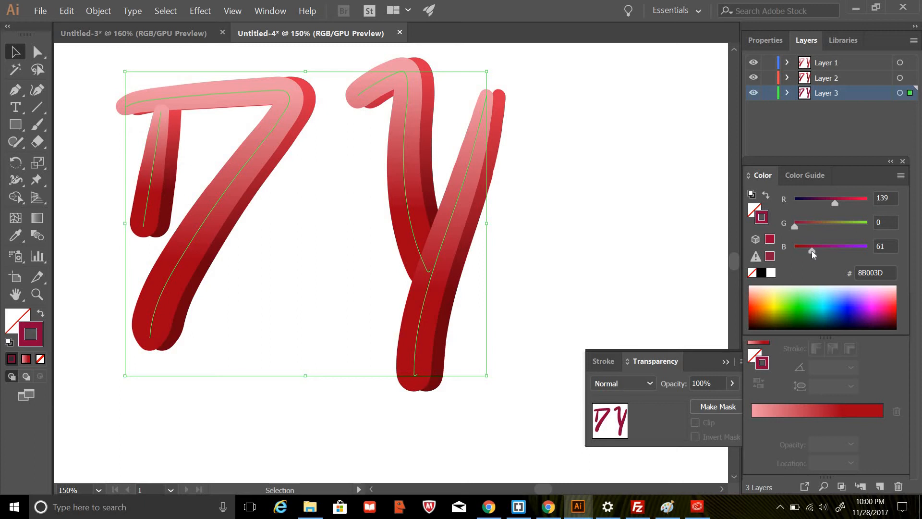
pyautogui.moveTo(812, 251); pyautogui.dragTo(796, 251)
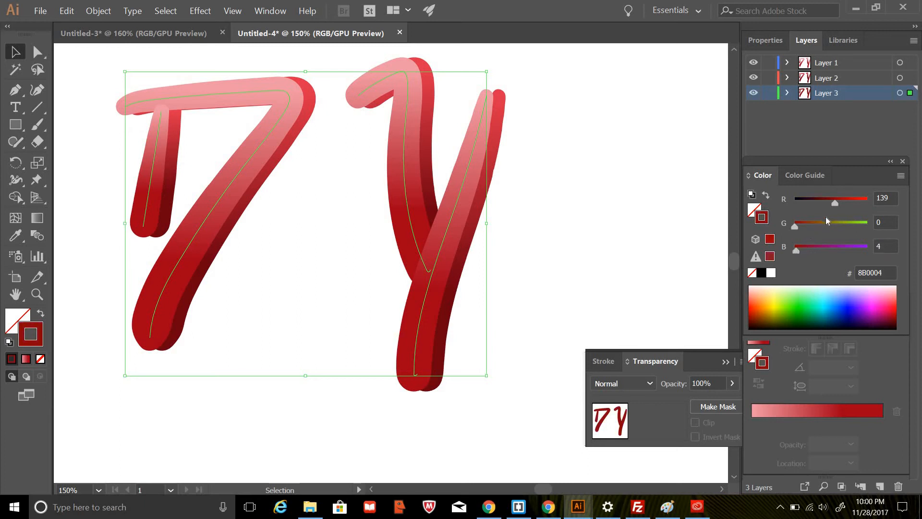
pyautogui.moveTo(837, 204); pyautogui.dragTo(834, 204)
pyautogui.moveTo(797, 253)
pyautogui.mouseDown()
pyautogui.moveTo(826, 250)
pyautogui.moveTo(809, 250)
pyautogui.mouseUp()
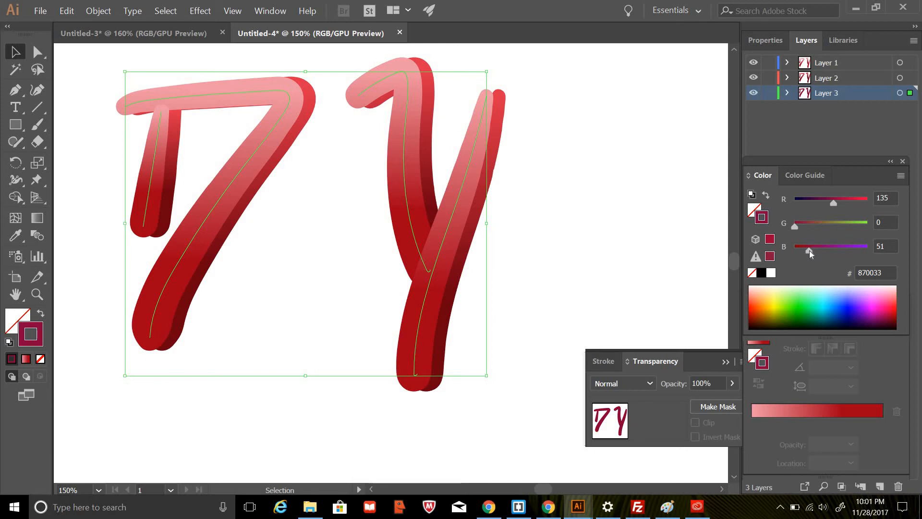
pyautogui.moveTo(834, 204); pyautogui.dragTo(829, 206)
pyautogui.moveTo(770, 238); pyautogui.dragTo(880, 422)
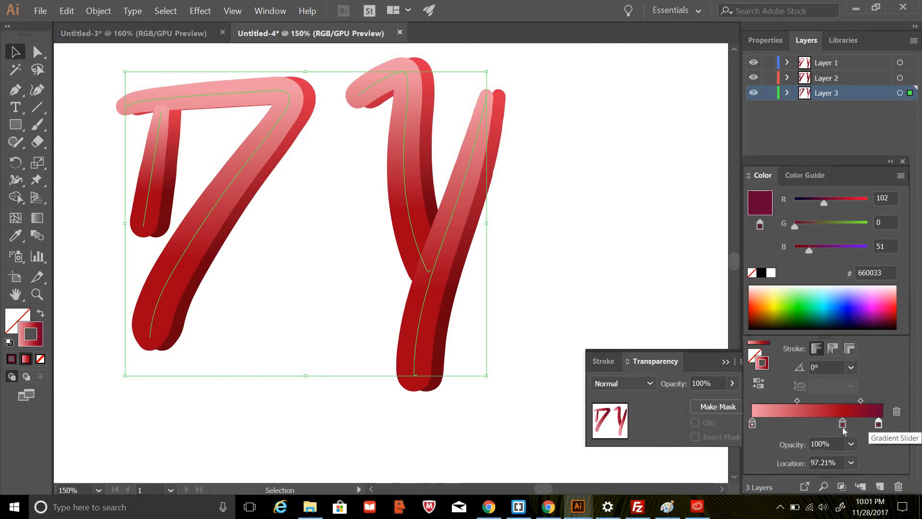
# Delete the light pink stop from the gradient, move the red A00017 stop near the start and the 660033 stop to 70.9%.
pyautogui.click(843, 425)
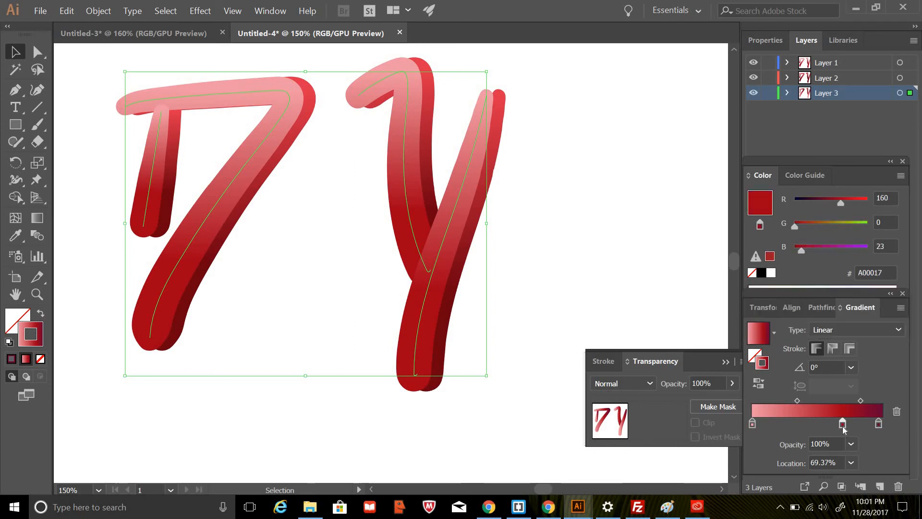
pyautogui.click(753, 424)
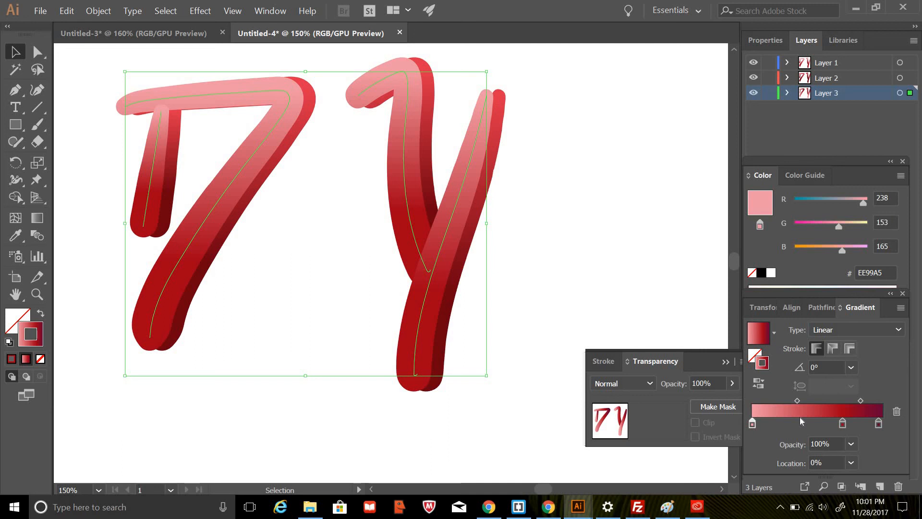
pyautogui.click(897, 411)
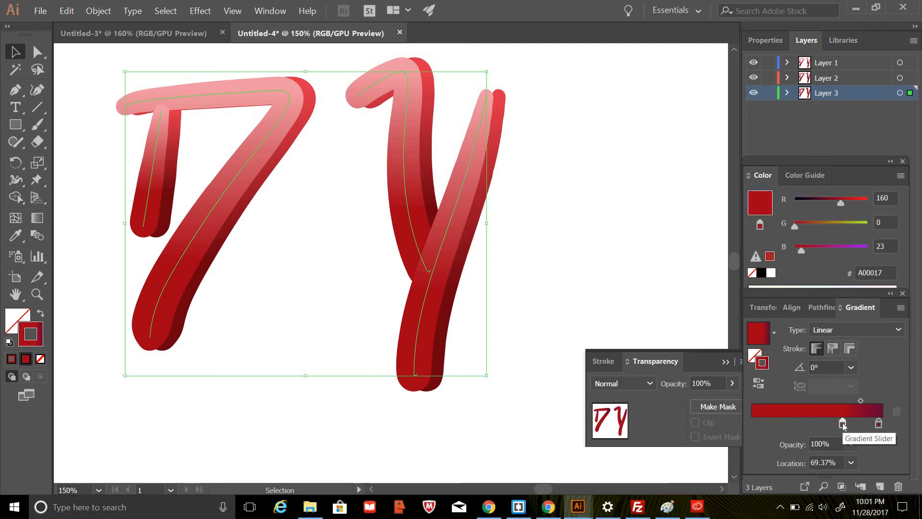
pyautogui.moveTo(842, 424); pyautogui.dragTo(758, 422)
pyautogui.moveTo(880, 423); pyautogui.dragTo(845, 428)
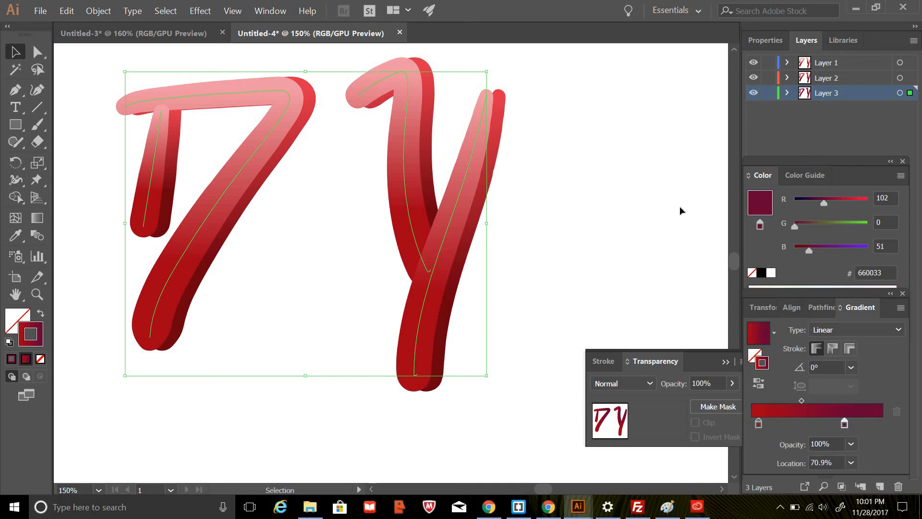